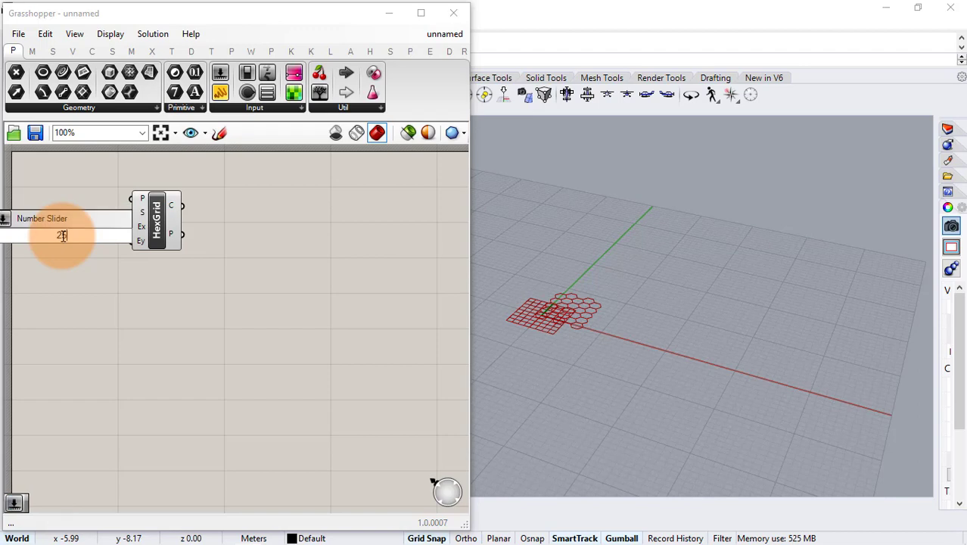
- Finish a number slider with the value 25 and connect it to the HexGrid component's Extent X input
key("Return")
right_click_drag(125, 234, 200, 237)
scroll(167, 240, "up", 1)
left_click_drag(160, 241, 225, 230)
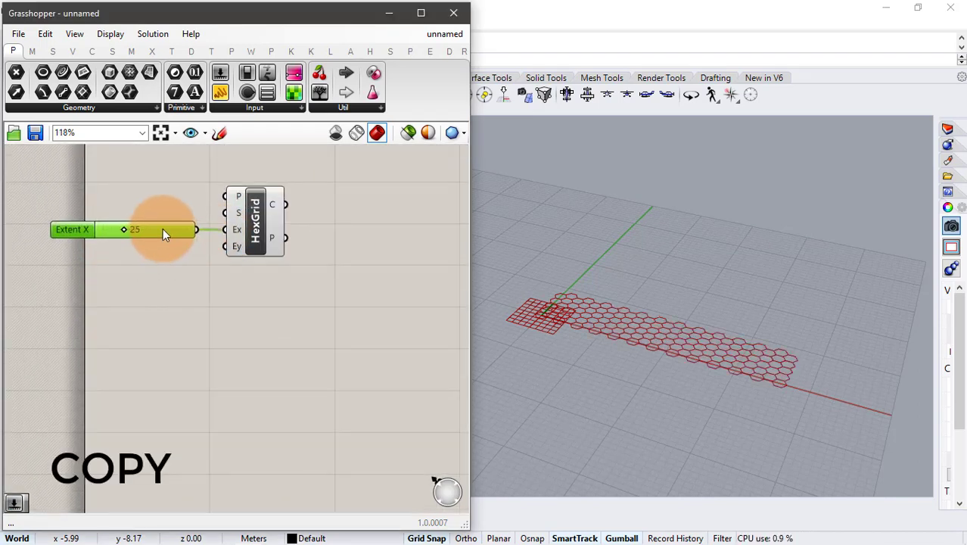
- Duplicate the Extent X slider for the HexGrid's Extent Y input, keeping 25 there, and set Extent X to 20
key("ctrl+c")
key("ctrl+v")
left_click_drag(161, 235, 224, 248)
left_click(371, 348)
scroll(576, 307, "down", 4)
right_click_drag(577, 307, 605, 333)
scroll(697, 247, "up", 3)
right_click_drag(698, 248, 598, 280)
left_click(159, 303)
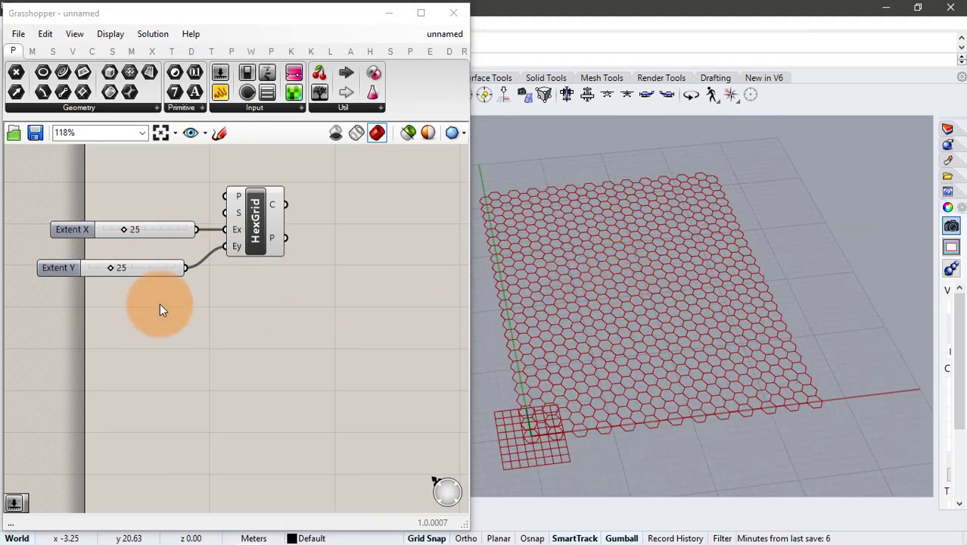
left_click_drag(125, 227, 121, 230)
- Add a number slider of 2 for the HexGrid's Size input and reduce it to 1
double_click(108, 202)
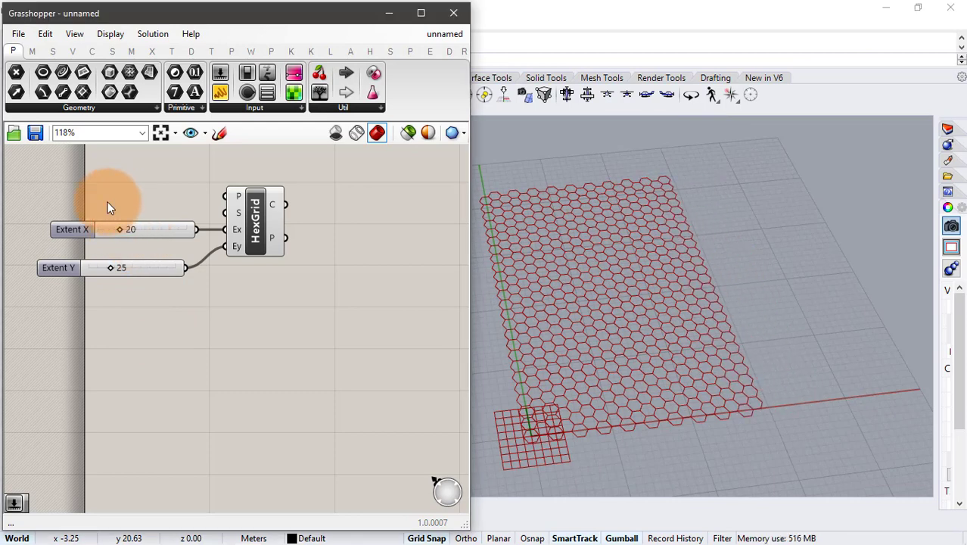
type("2")
key("Return")
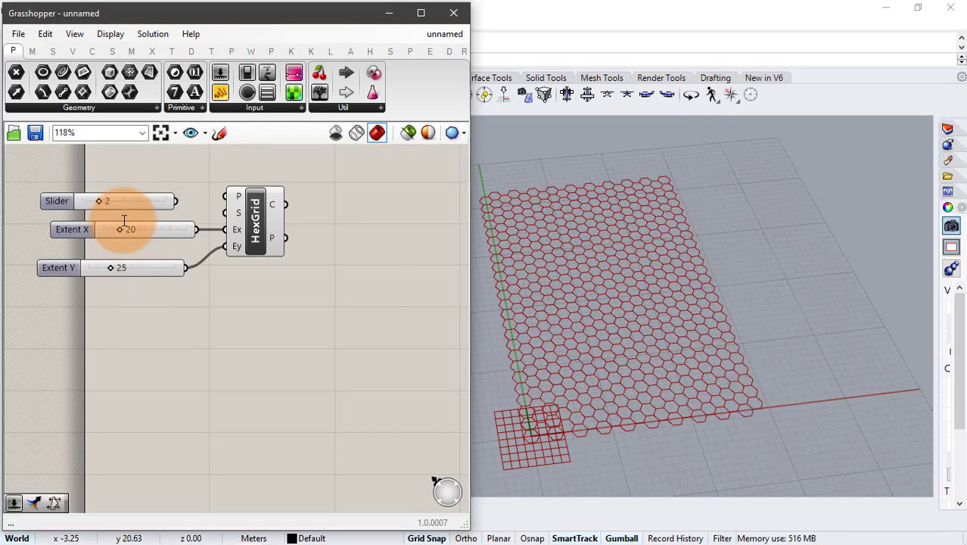
left_click_drag(190, 209, 223, 212)
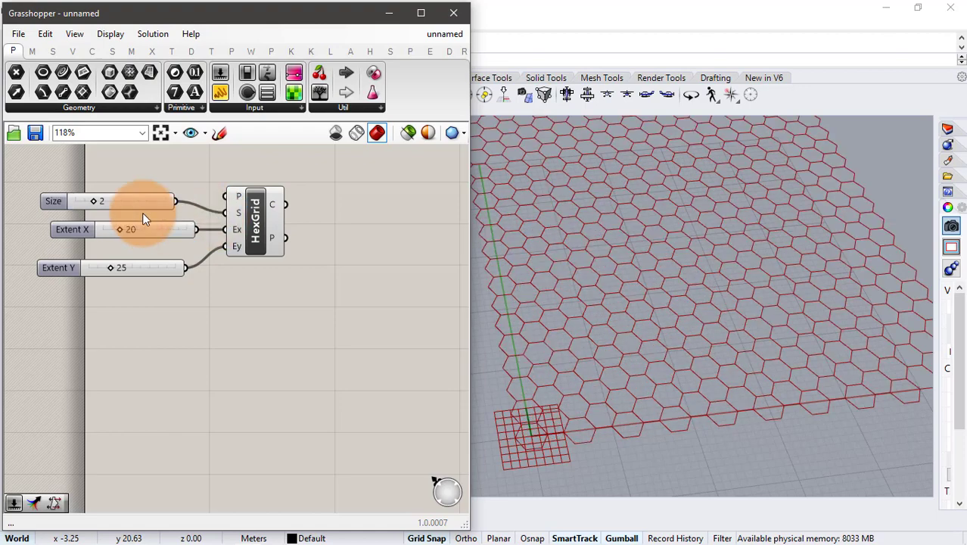
left_click_drag(96, 201, 87, 201)
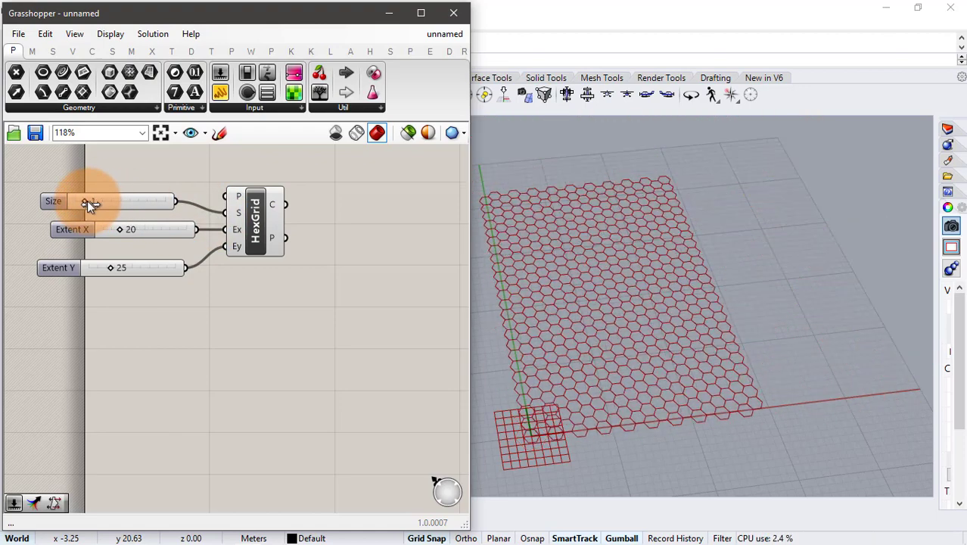
- Set the hexagonal grid's Extent X to 17 and Extent Y to 24
mouse_move(694, 333)
right_mouse_down()
mouse_move(628, 330)
mouse_move(598, 317)
mouse_move(658, 401)
right_mouse_up()
left_click_drag(120, 230, 119, 229)
left_click_drag(120, 267, 113, 267)
right_click_drag(620, 361, 612, 353)
left_click_drag(117, 271, 110, 267)
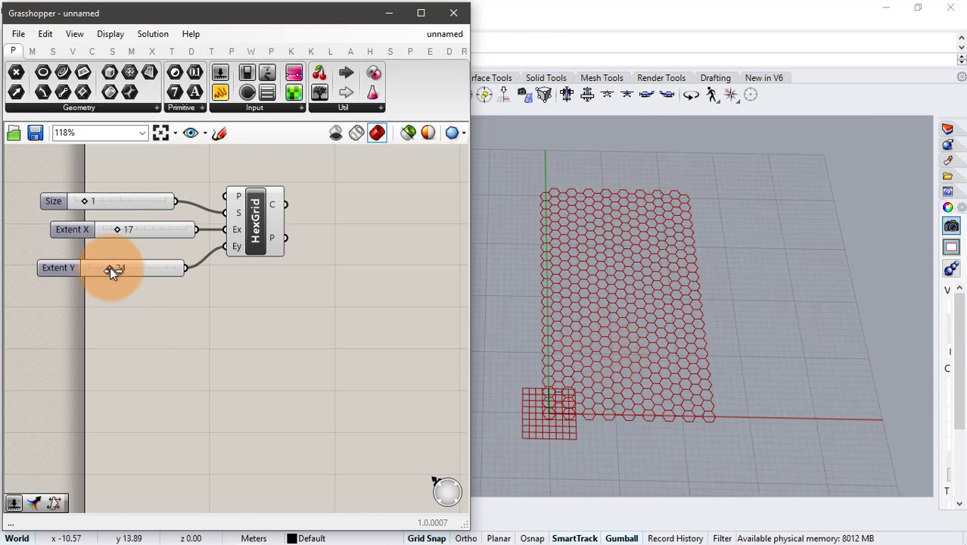
- Add a Flip Matrix component fed by the HexGrid's points output and turn on Simplify for its data output
right_click_drag(351, 243, 305, 240)
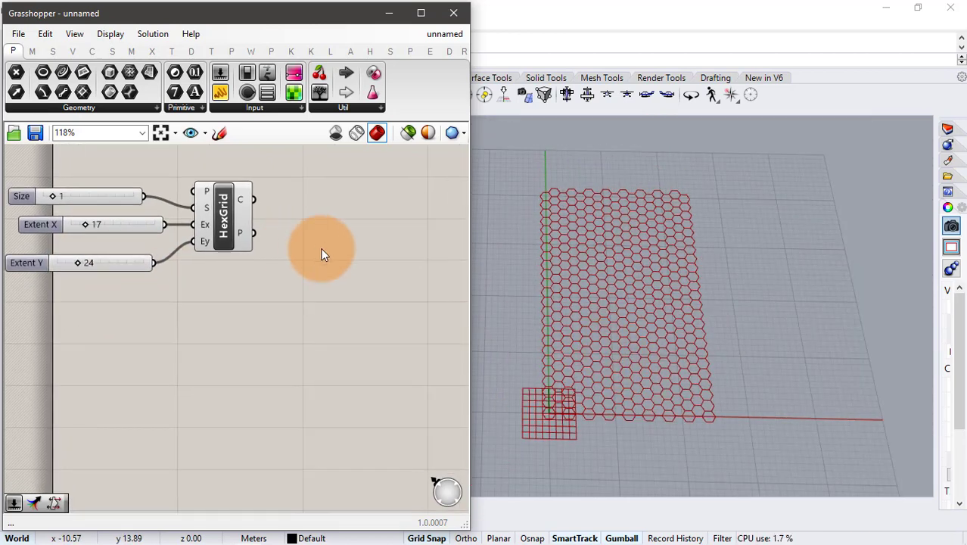
double_click(322, 253)
type("flip")
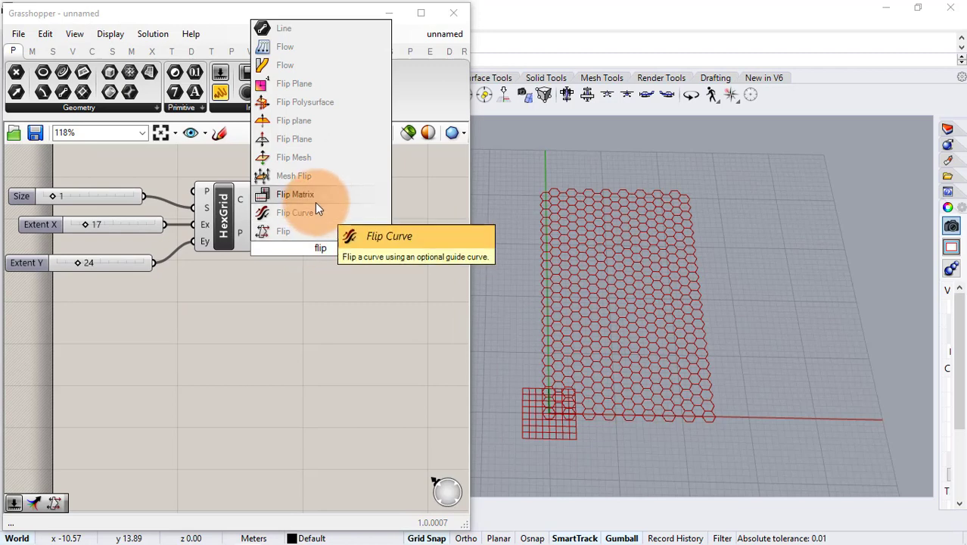
left_click(315, 200)
left_click_drag(270, 231, 300, 248)
right_click(338, 251)
left_click(362, 342)
- Add a Merge component with the HexGrid points connected to D1 and the flipped points to D2
right_click_drag(344, 291, 206, 265)
double_click(271, 240)
type("merge")
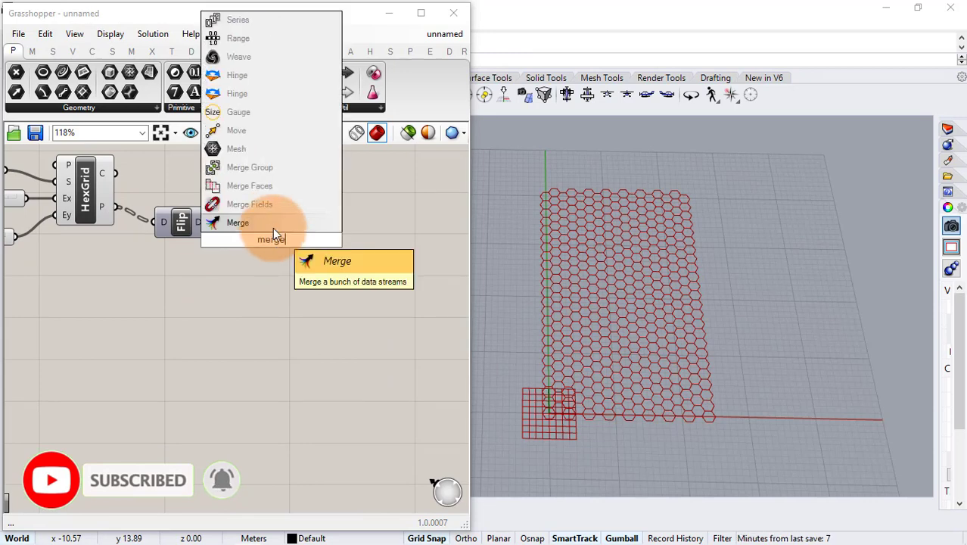
left_click(273, 227)
left_click_drag(226, 221, 301, 208)
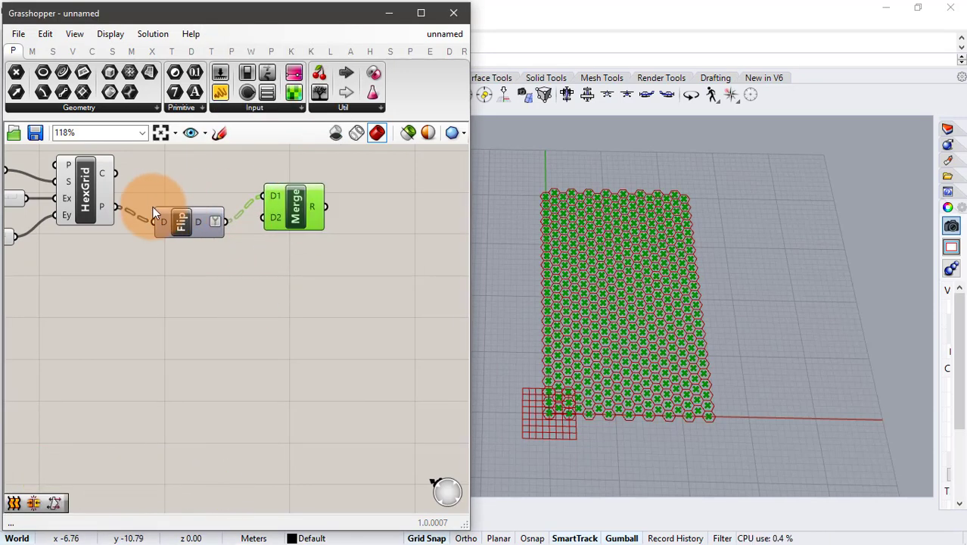
left_click_drag(153, 210, 153, 228)
left_click_drag(225, 239, 320, 232)
left_click(257, 280)
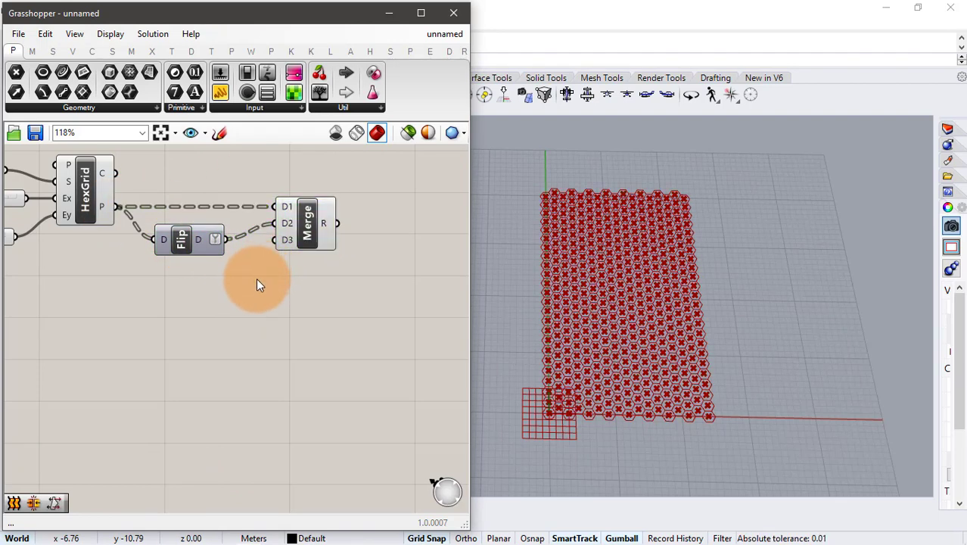
- Add a Closest Point component below Merge and connect the merged result to its point input
double_click(369, 302)
type("clo")
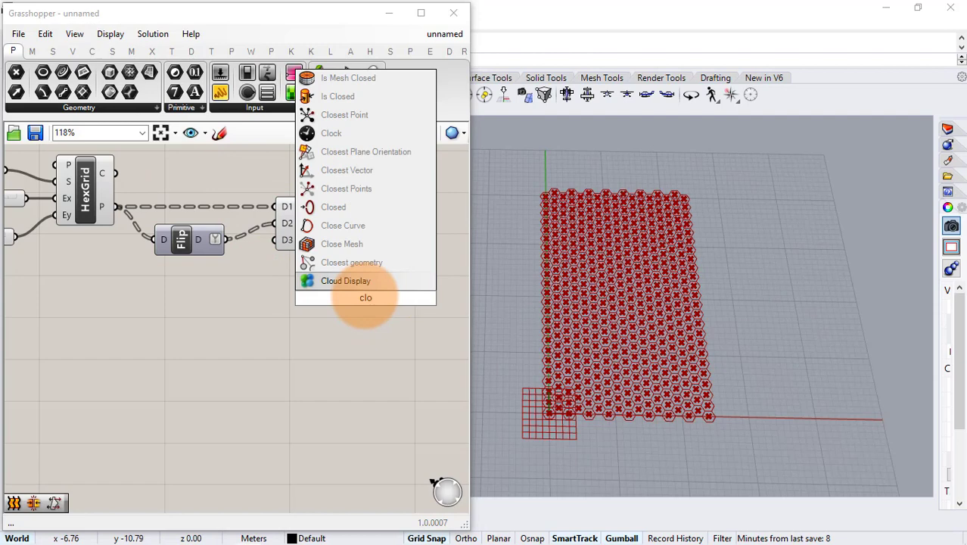
type("s")
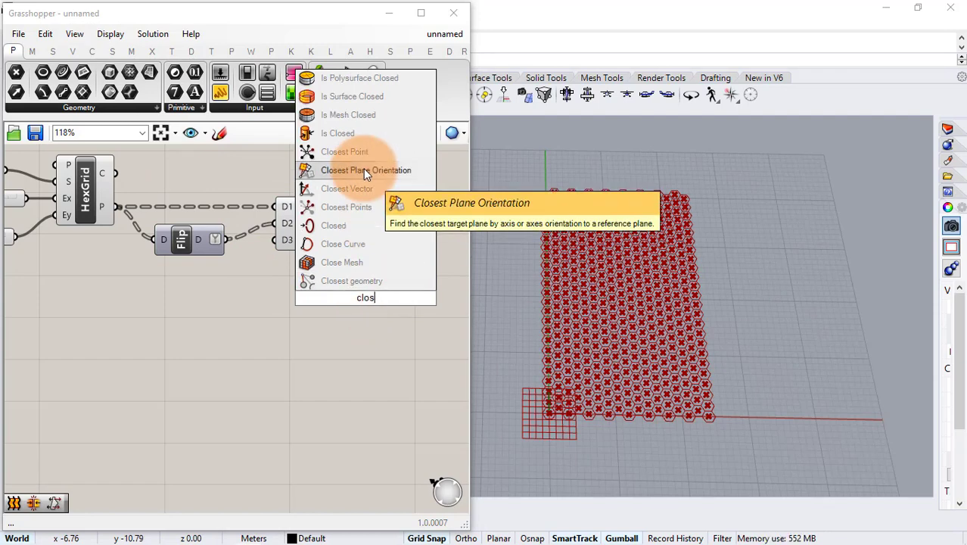
left_click(348, 152)
left_click_drag(339, 223, 361, 332)
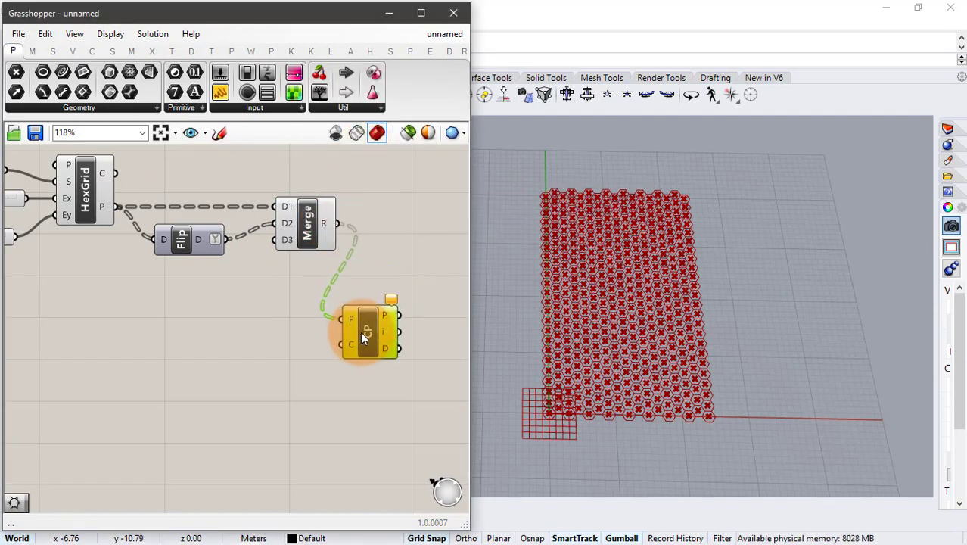
- Add an Evaluate Curve component and connect its point output to the Closest Point component's cloud input
double_click(216, 354)
type("eva")
key("Return")
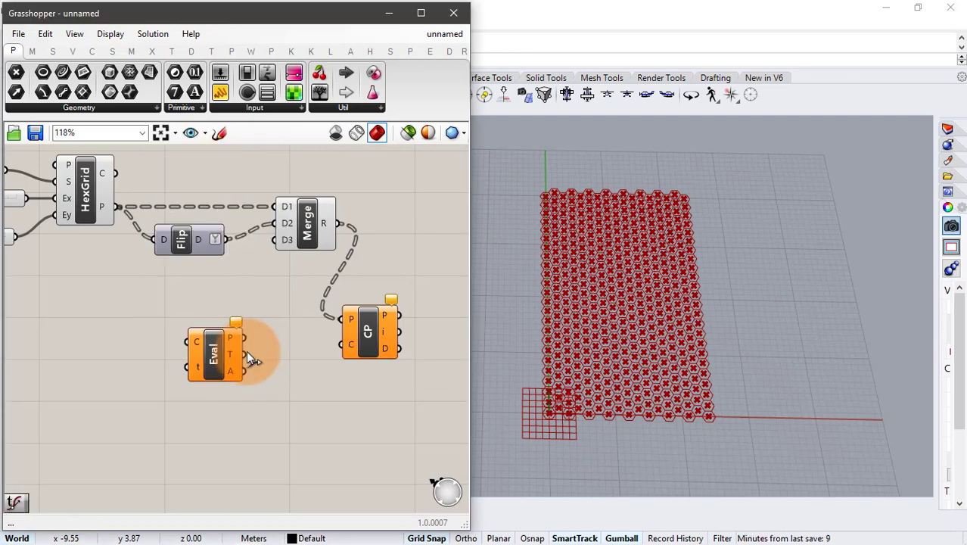
left_click_drag(244, 338, 342, 345)
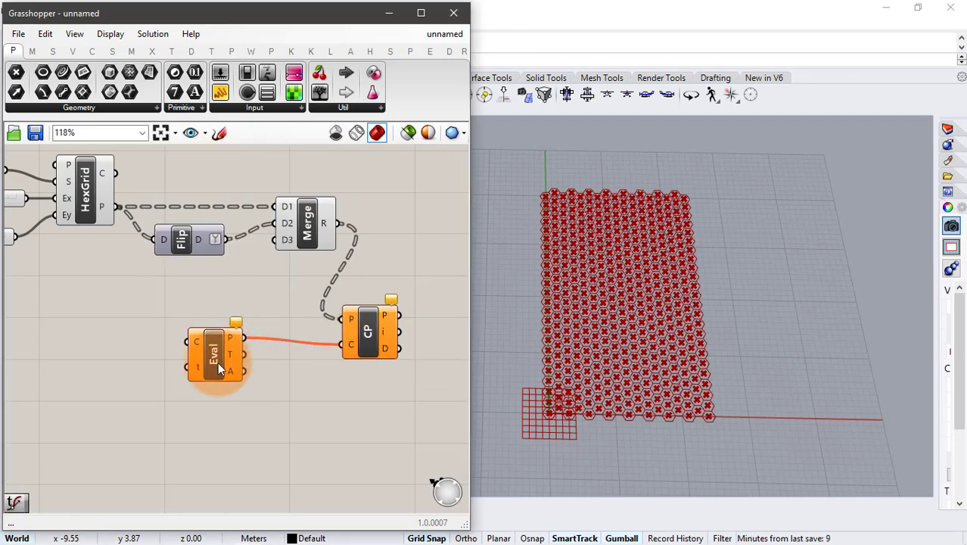
left_click_drag(218, 361, 242, 378)
- Add a Curve parameter beside the Evaluate Curve component
double_click(113, 357)
type("crv")
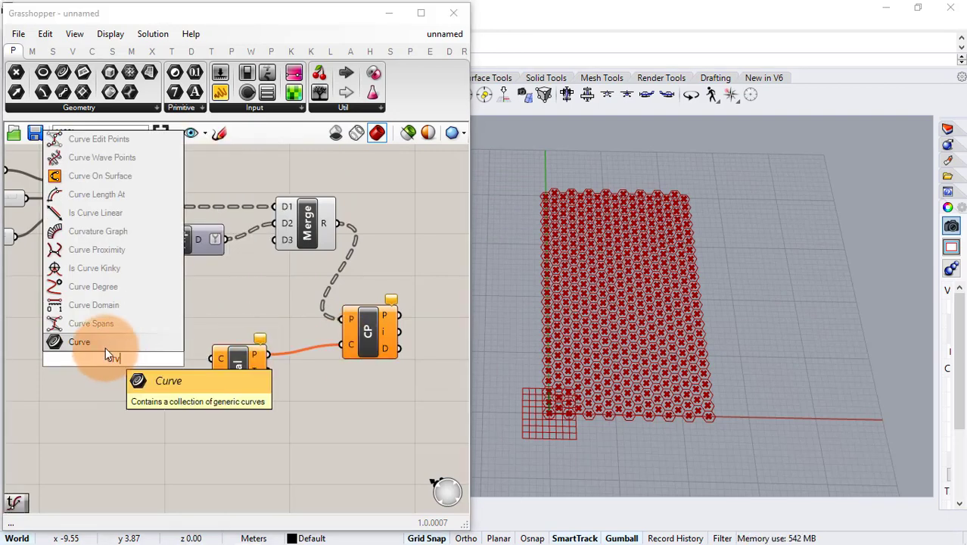
left_click(105, 347)
- Draw an S-shaped control-point curve in the Rhino viewport diagonally across the whole hexagonal grid, from its far-left corner to its near-right corner
left_click(586, 288)
type("curve")
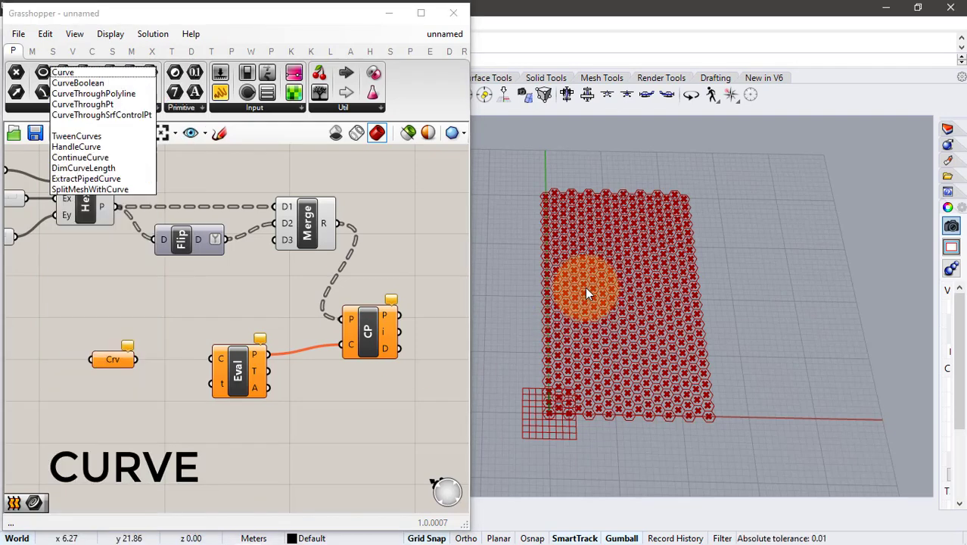
key("Return")
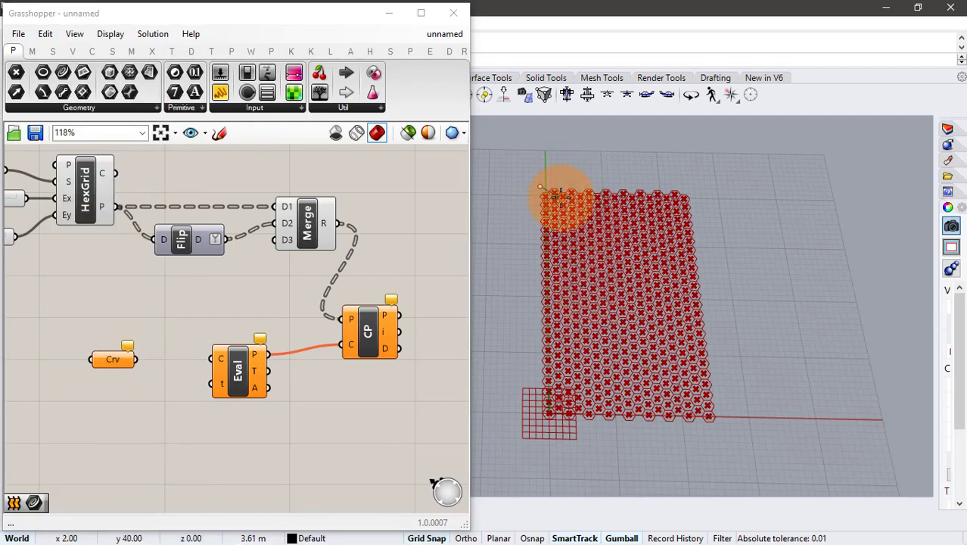
left_click(594, 230)
left_click(542, 340)
left_click(681, 355)
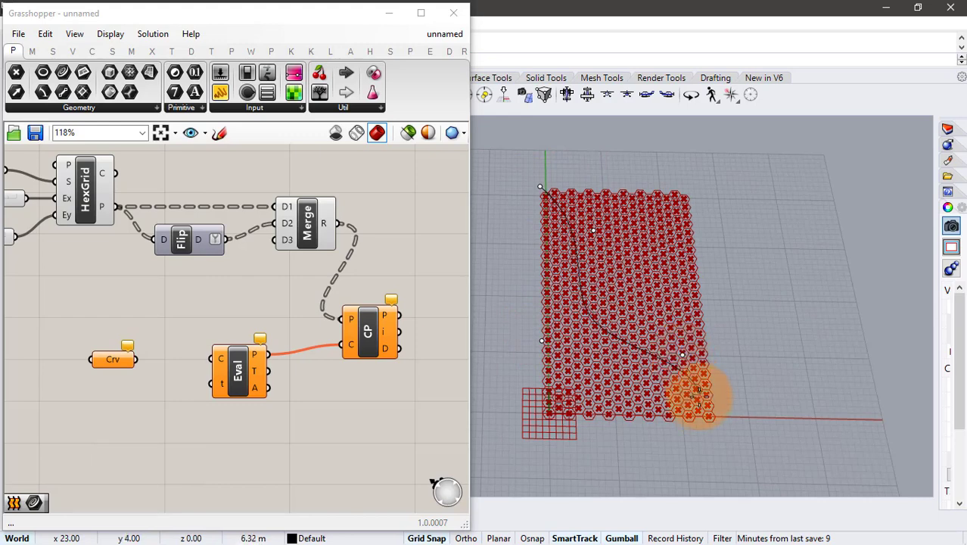
- Draw one more curve across the grid's far-right corner and another across its near-left corner by the origin
left_click(622, 220)
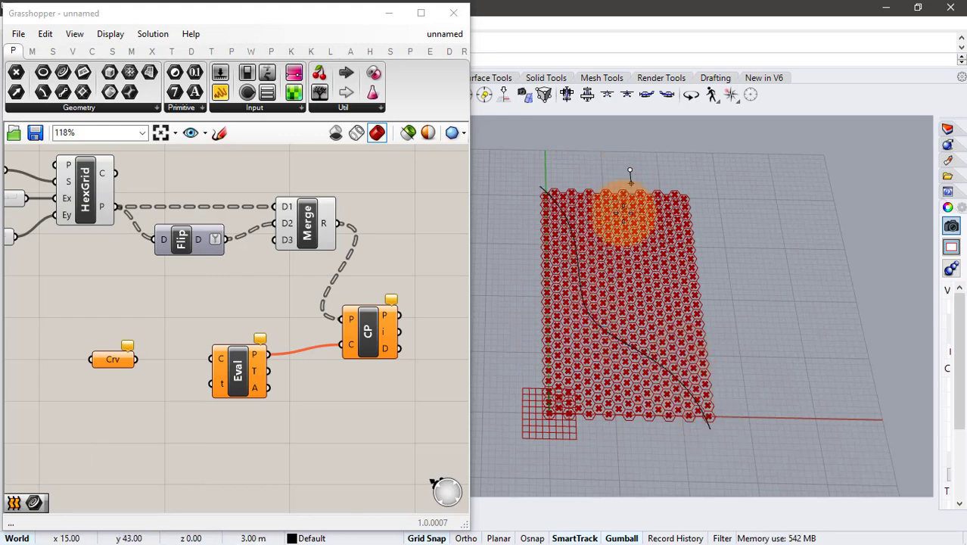
left_click(729, 252)
left_click(728, 277)
right_click(727, 277)
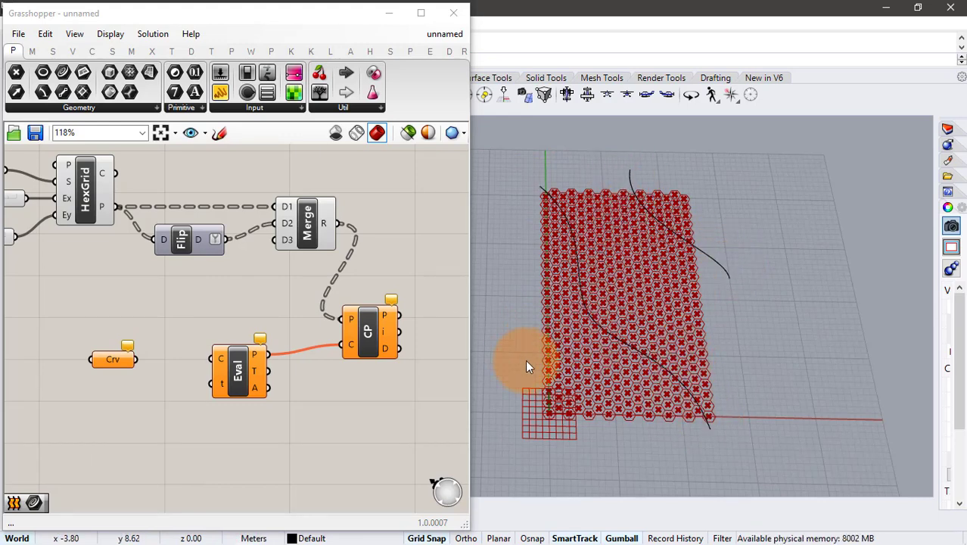
right_click(527, 360)
left_click(527, 360)
left_click(556, 388)
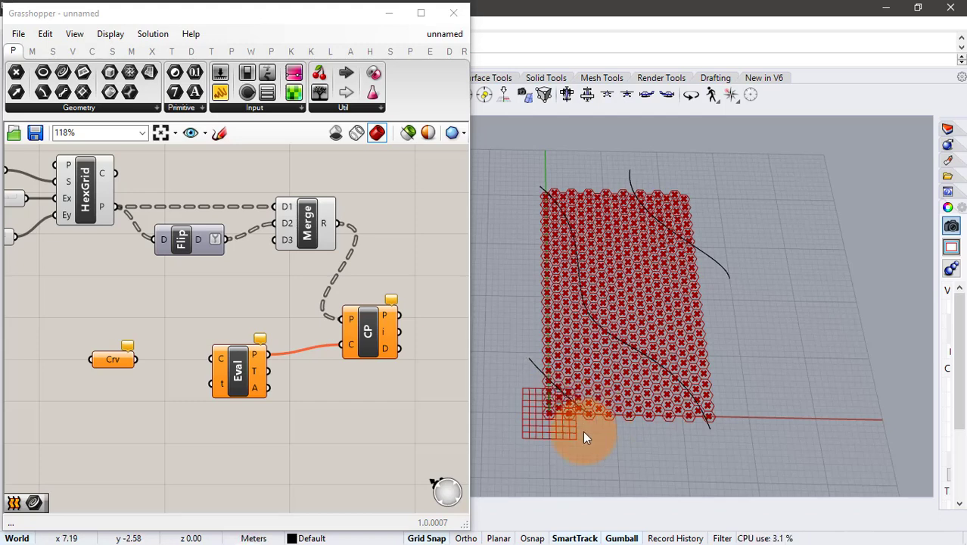
- Reference the three drawn curves in the Curve parameter and connect it to Evaluate Curve's curve input
right_click(115, 358)
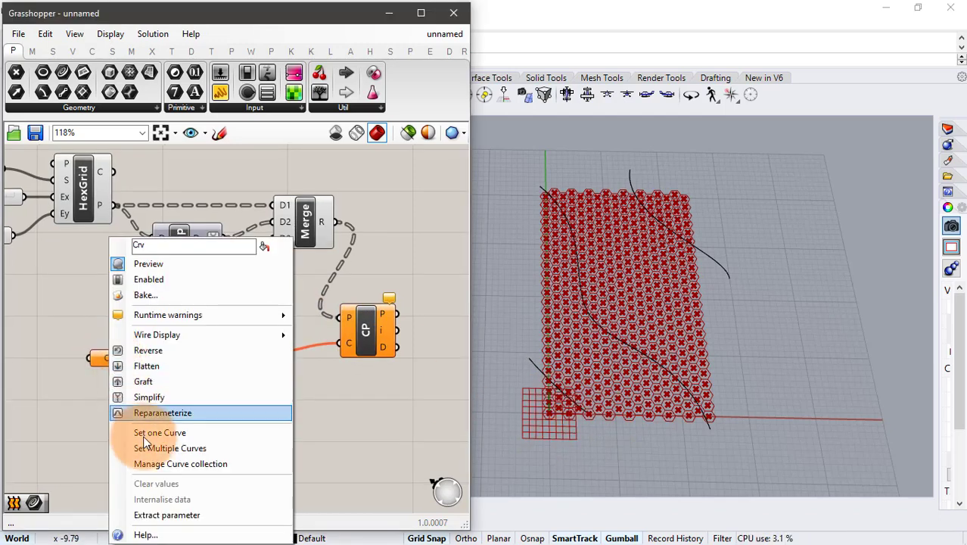
left_click(151, 449)
left_click(533, 358)
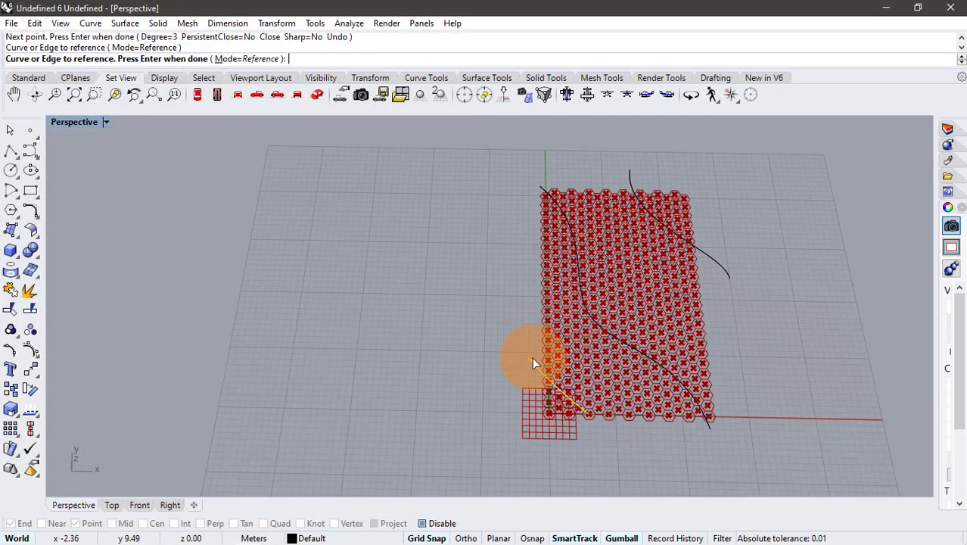
left_click(619, 346)
left_click(690, 243)
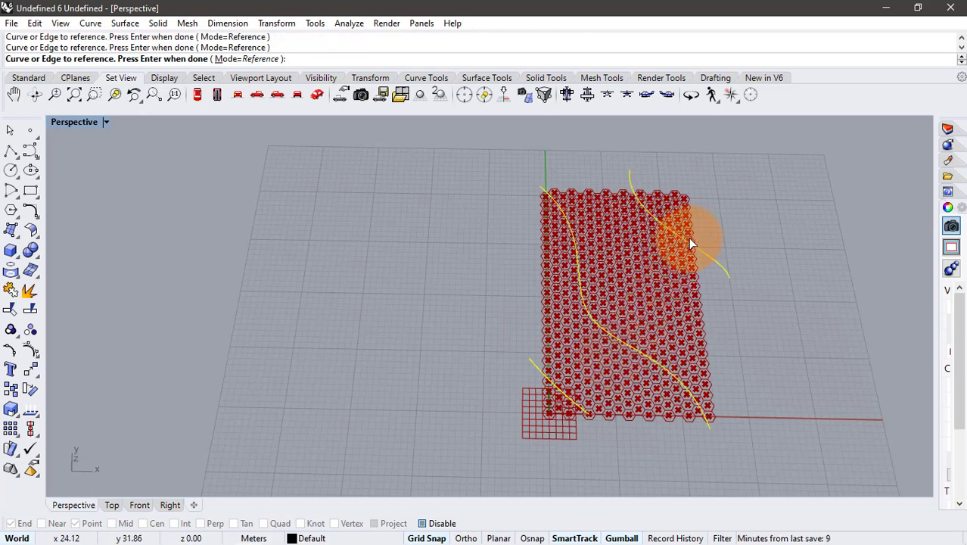
key("Return")
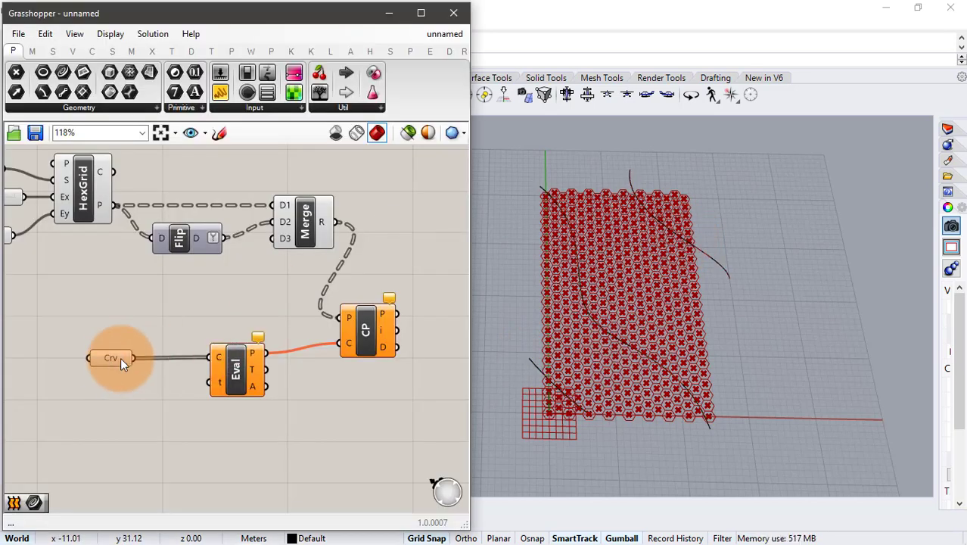
- Add a number slider with the value 15 and connect it to Evaluate Curve's t input
left_click_drag(121, 358, 125, 338)
double_click(82, 407)
type("slider")
key("Return")
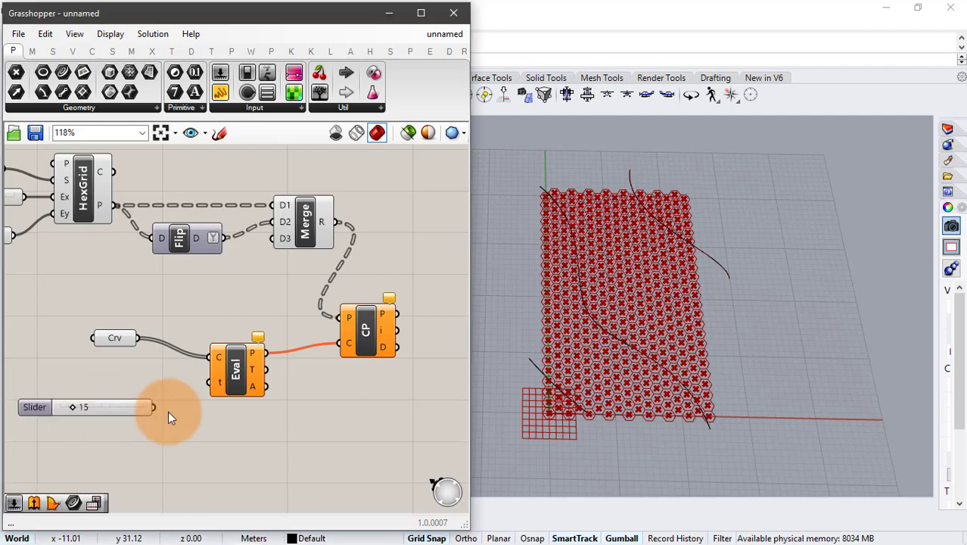
left_click_drag(153, 407, 215, 382)
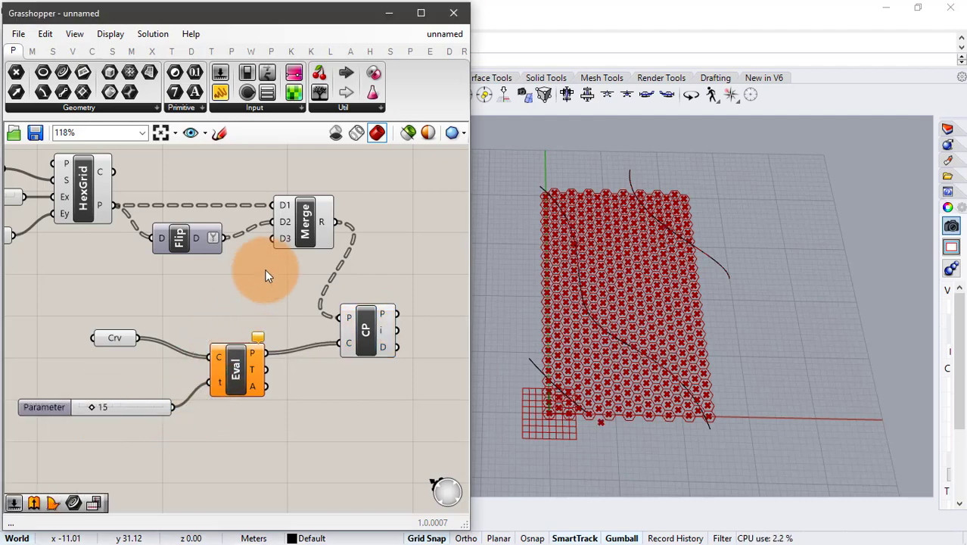
- Lower the Parameter slider feeding Evaluate Curve to 10
scroll(264, 268, "down", 2)
mouse_move(134, 366)
left_mouse_down()
mouse_move(146, 366)
mouse_move(130, 359)
left_mouse_up()
right_click_drag(252, 364, 155, 356)
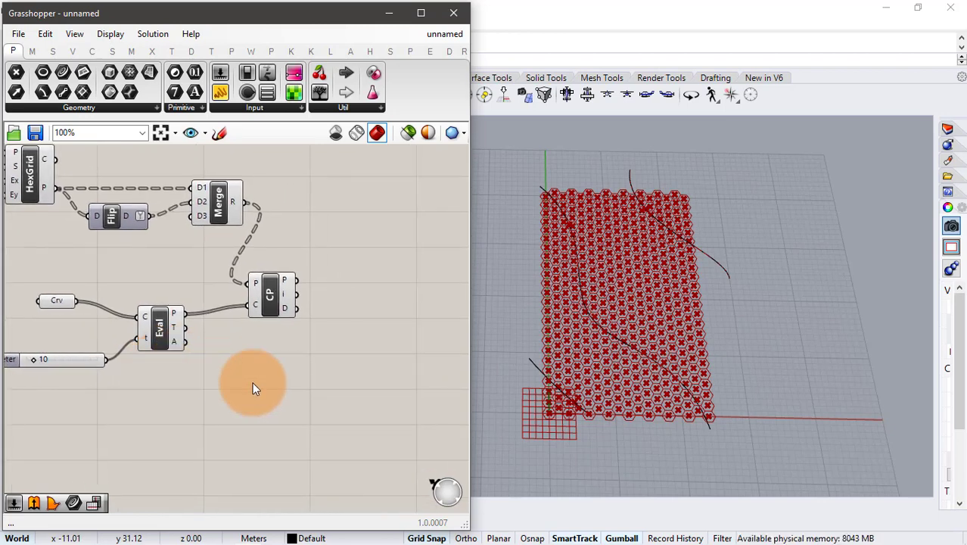
- Add a Pick'n'Choose component with the merged points connected to input 0 and Closest Point's point output to input 1
right_click_drag(313, 217, 259, 224)
double_click(289, 224)
type("Pi")
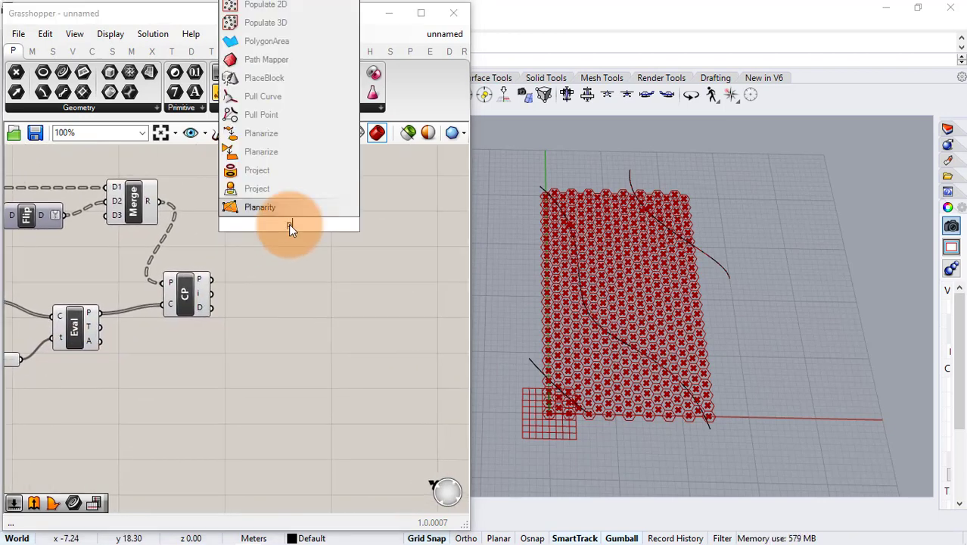
type("ck")
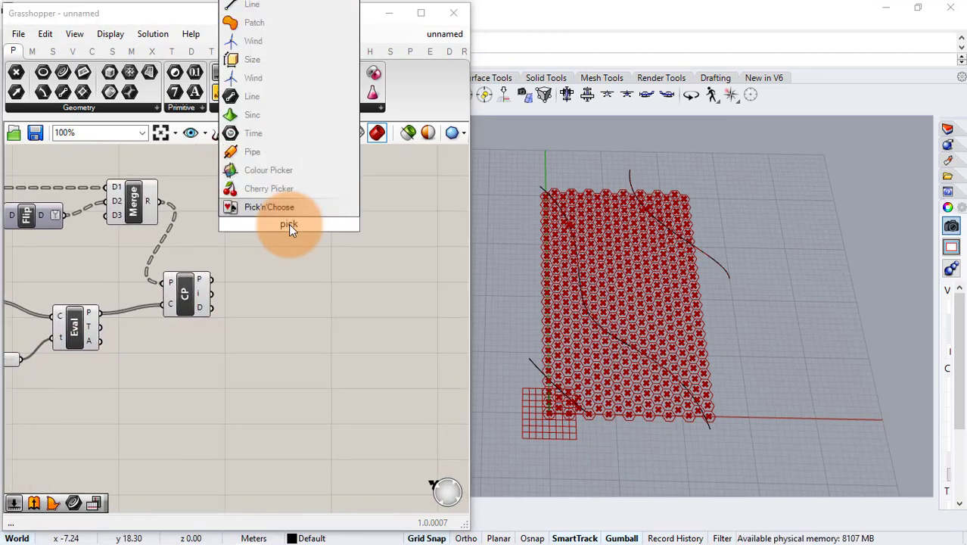
key("Return")
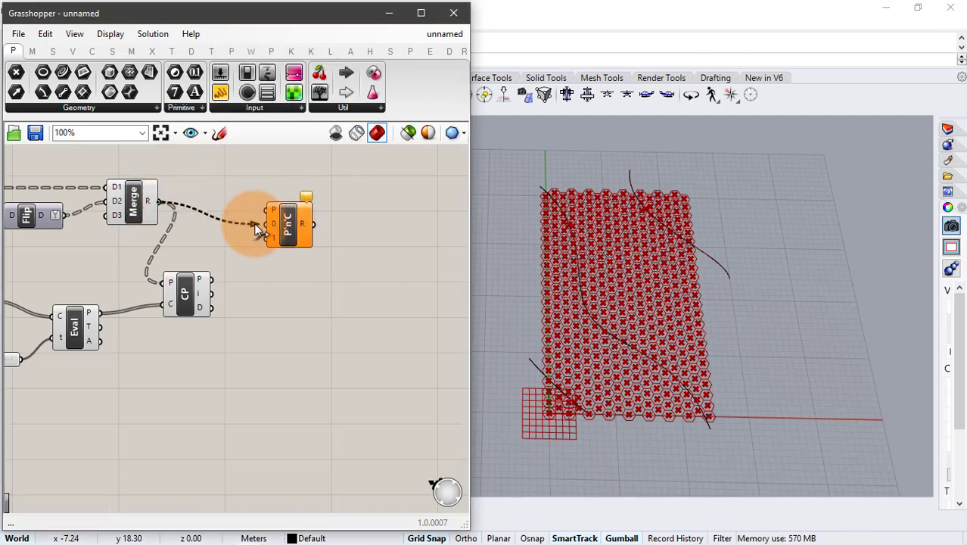
left_click_drag(212, 280, 327, 223)
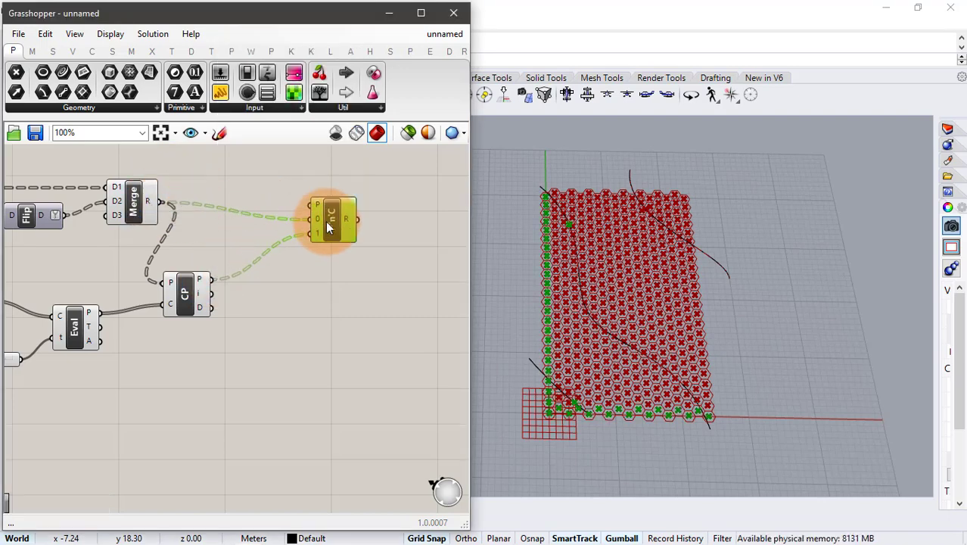
- Add a Smaller Than component and connect Closest Point's distance output to its A input
double_click(228, 336)
type("small")
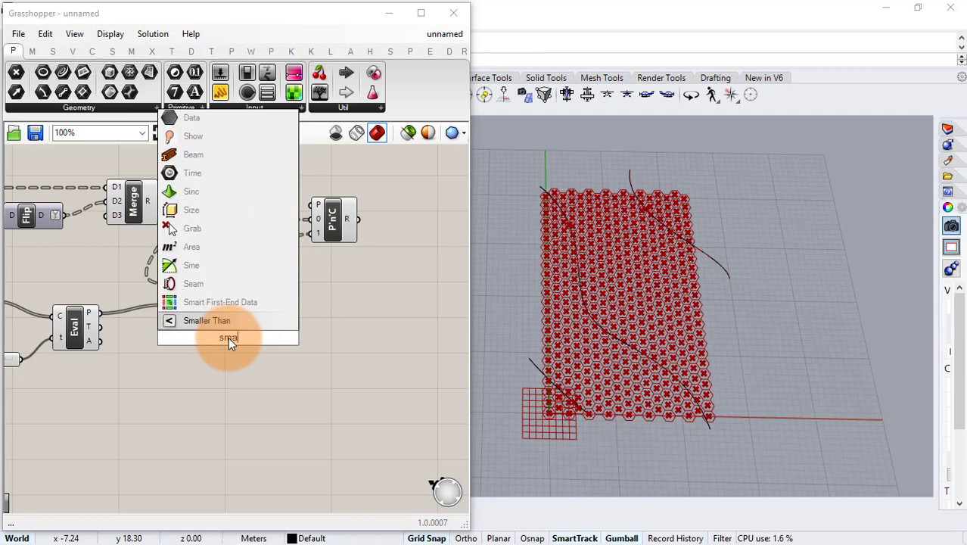
key("Return")
left_click_drag(214, 309, 265, 346)
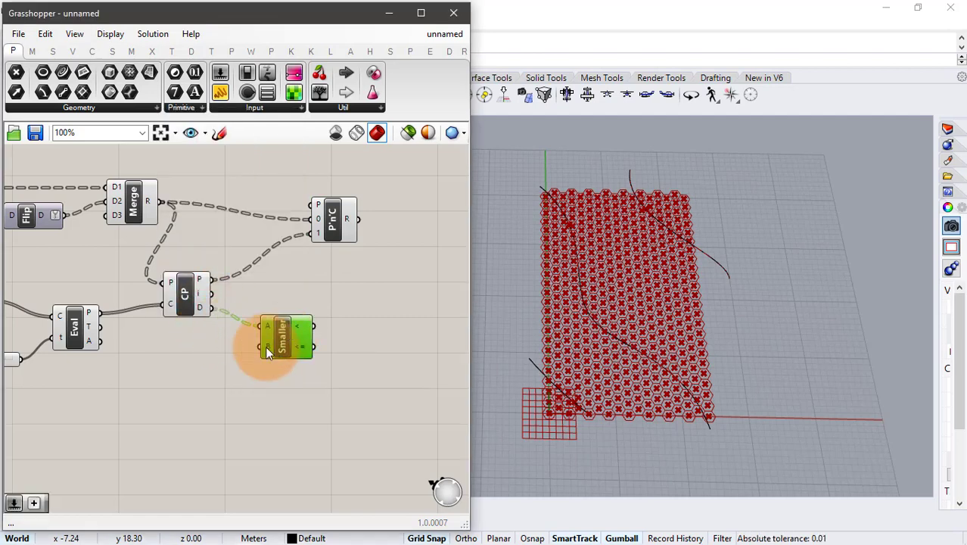
- Add a number slider with the value 5.5 and connect it to Smaller Than's B input
double_click(160, 378)
type("5")
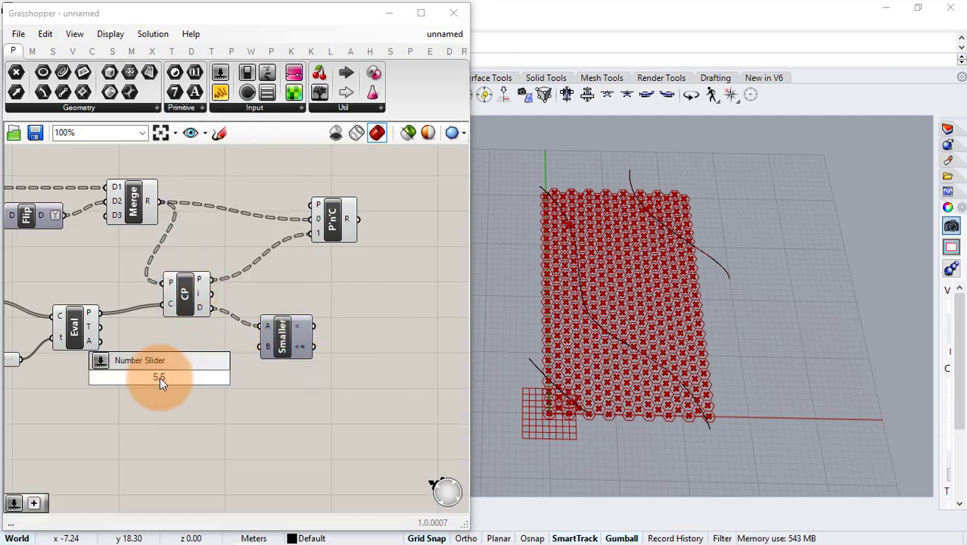
type(".5")
key("Return")
left_click_drag(224, 377, 257, 354)
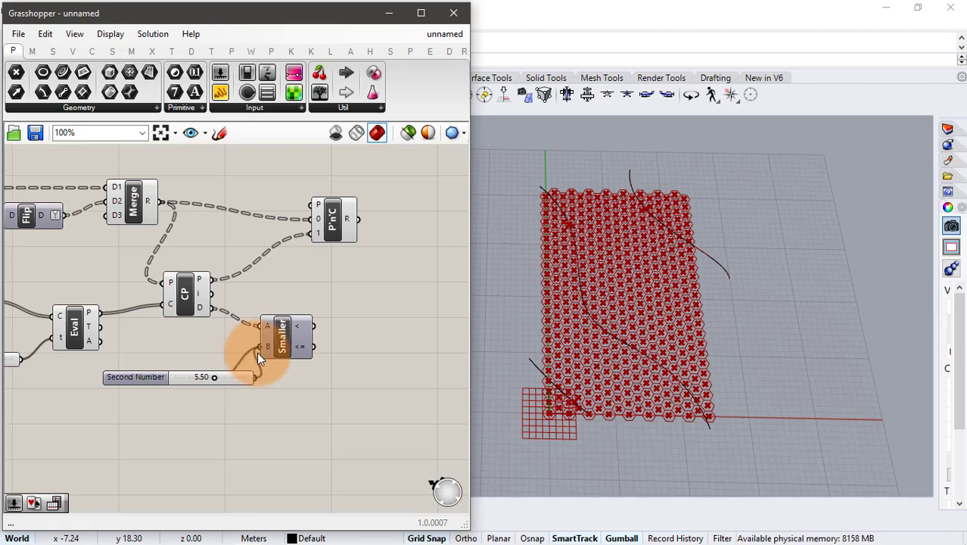
- Connect Smaller Than's < output to Pick'n'Choose's pattern input and lower the threshold slider to 2.50
left_click_drag(314, 326, 365, 221)
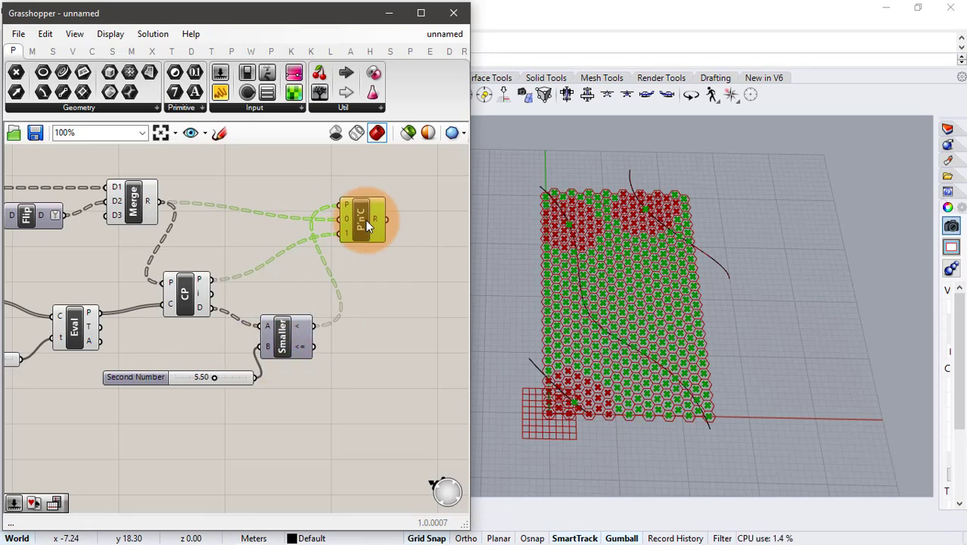
right_click_drag(249, 365, 189, 342)
scroll(190, 340, "down", 1)
scroll(190, 339, "up", 1)
mouse_move(151, 356)
left_mouse_down()
mouse_move(121, 356)
mouse_move(155, 357)
mouse_move(133, 356)
left_mouse_up()
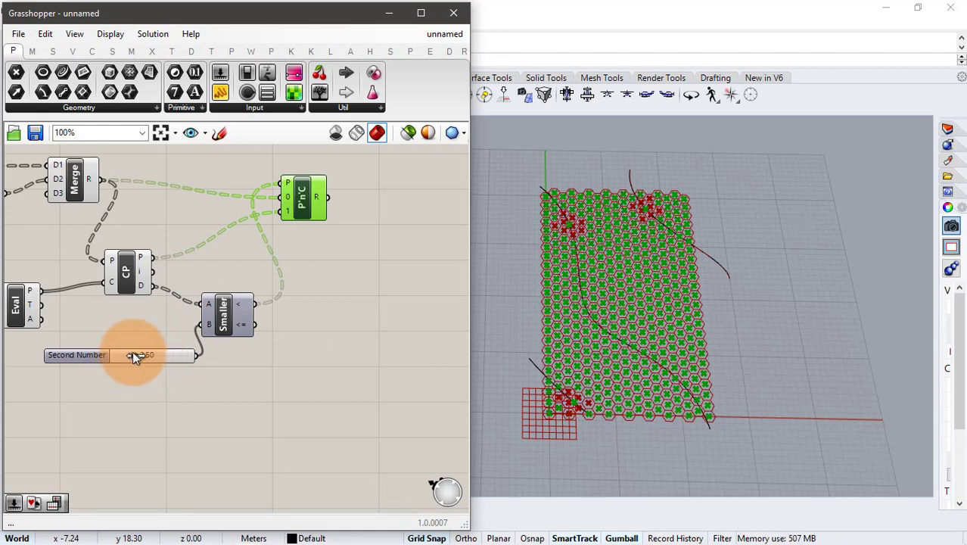
- Add a Delete Consecutive component and connect the Pick'n'Choose result to its S input
left_click(339, 234)
right_click_drag(339, 234, 222, 249)
double_click(267, 229)
type("de")
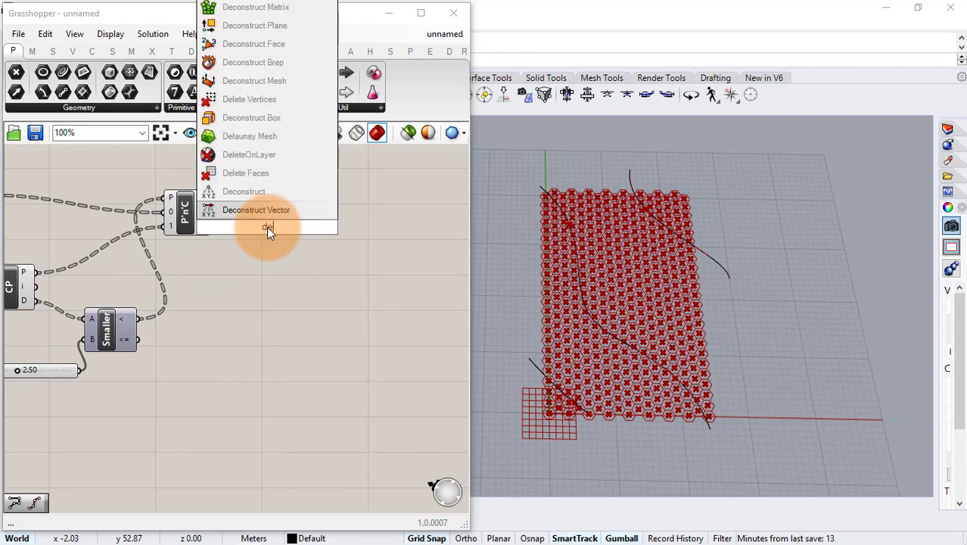
type("l")
left_click(290, 140)
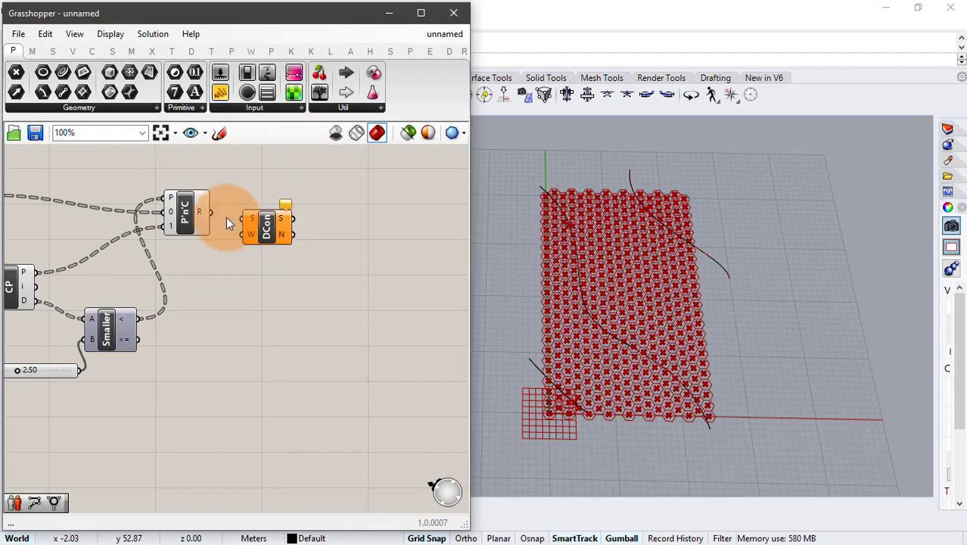
left_click_drag(211, 212, 242, 219)
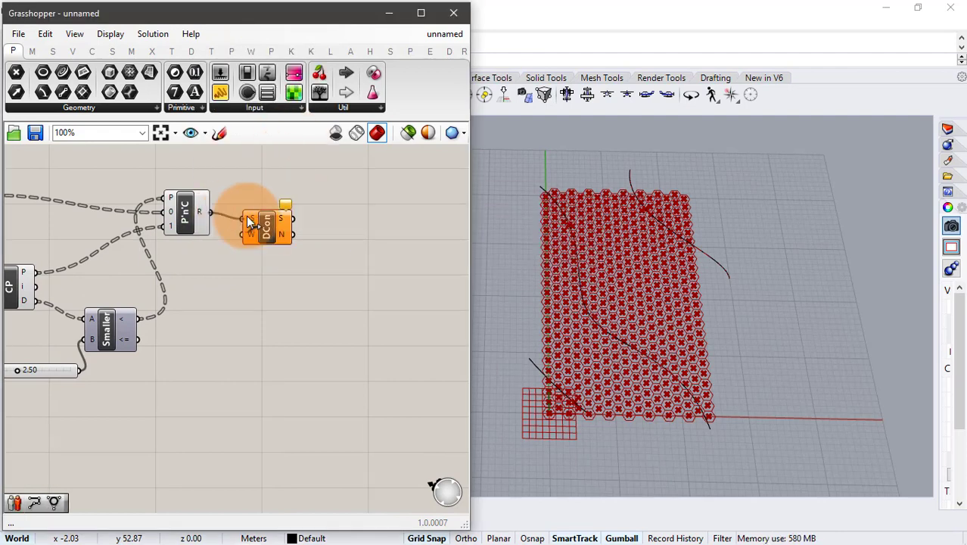
- Add a PolyLine component and connect Delete Consecutive's S output to its vertices input
double_click(338, 229)
type("pli")
left_click(329, 214)
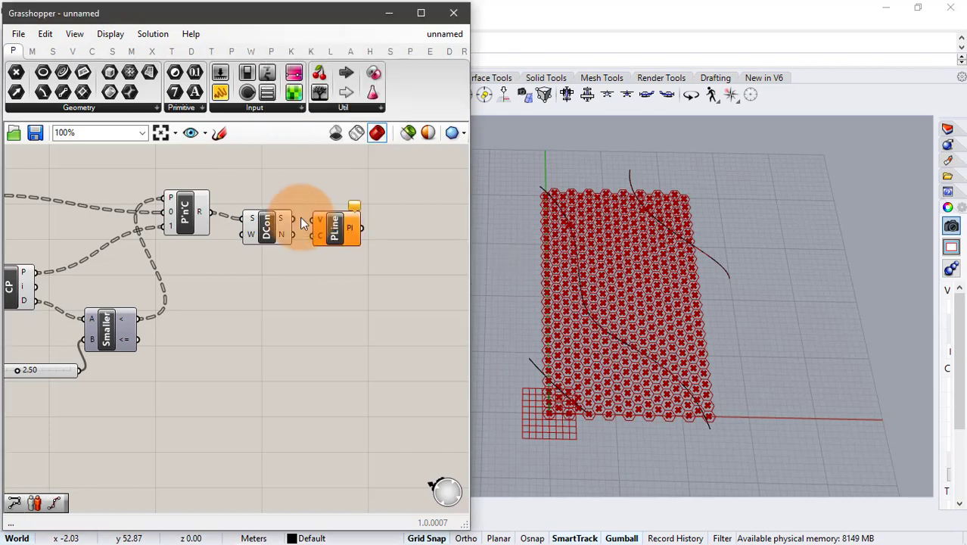
left_click_drag(292, 219, 363, 221)
left_click(348, 256)
- Add a Divide Curve component and connect the polyline output to its curve input
right_click_drag(356, 279, 271, 277)
double_click(323, 262)
type("d")
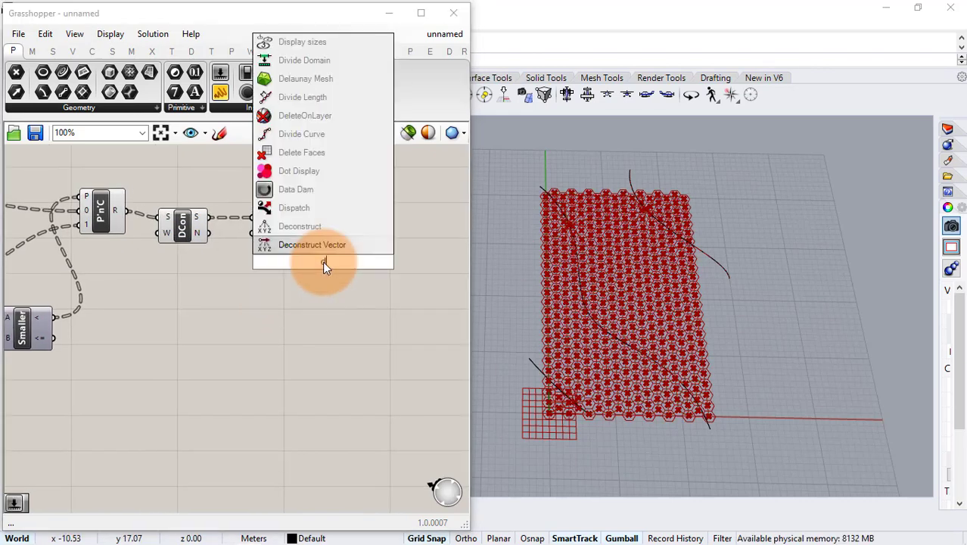
type("ivi")
left_click(323, 246)
left_click_drag(301, 225, 358, 242)
left_click(247, 271)
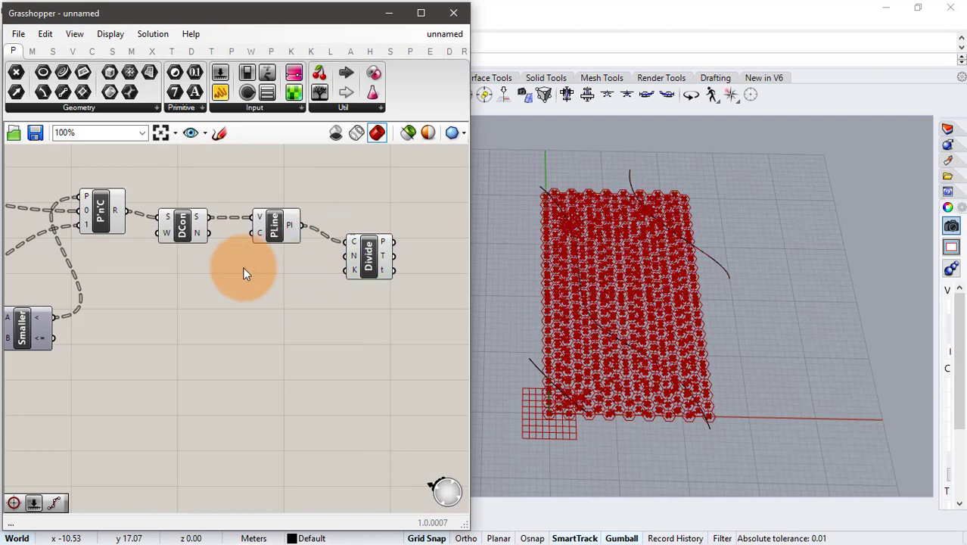
- Add a number slider with the value 12, connect it to Divide Curve's N input and lower it to 10
double_click(243, 273)
type("11")
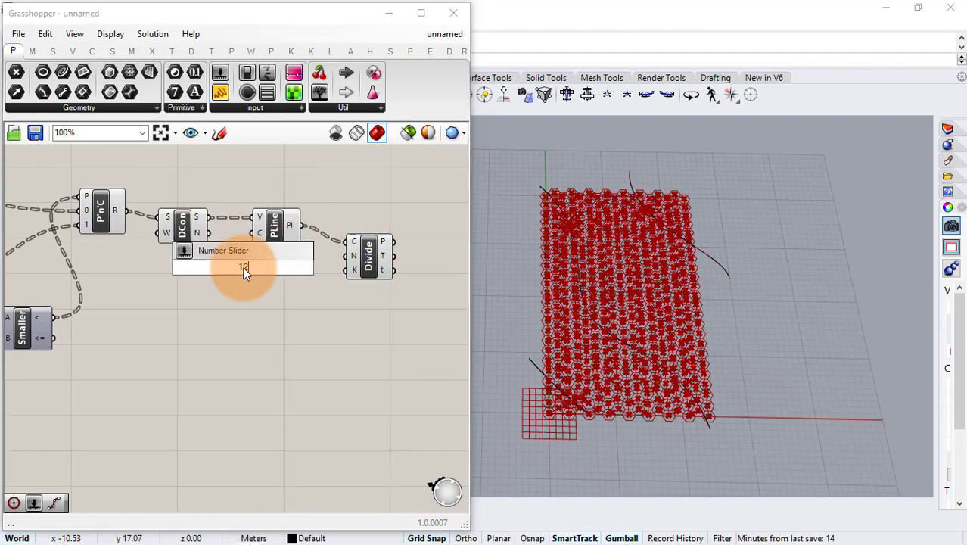
key("Return")
left_click_drag(302, 268, 350, 256)
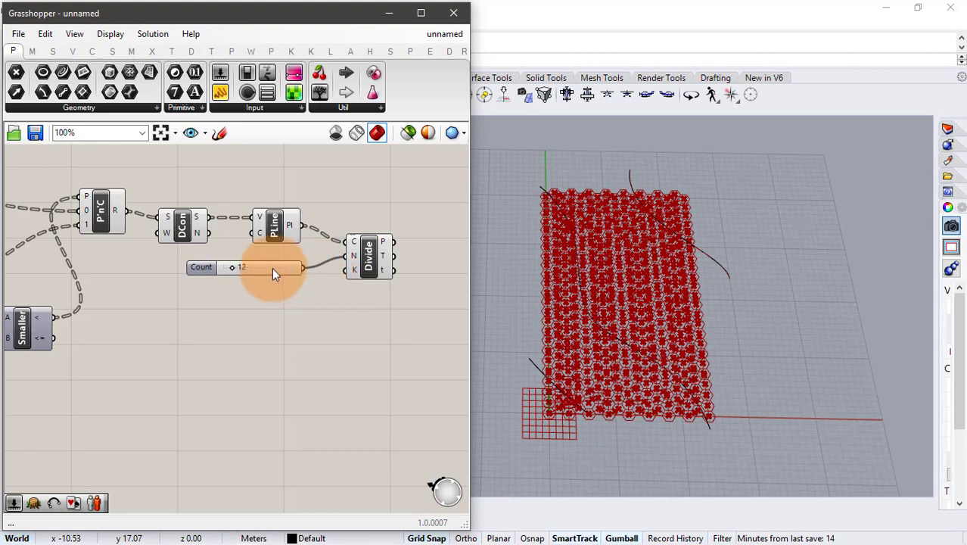
mouse_move(230, 266)
left_mouse_down()
mouse_move(240, 267)
mouse_move(230, 268)
left_mouse_up()
left_click(356, 261)
left_click(273, 294)
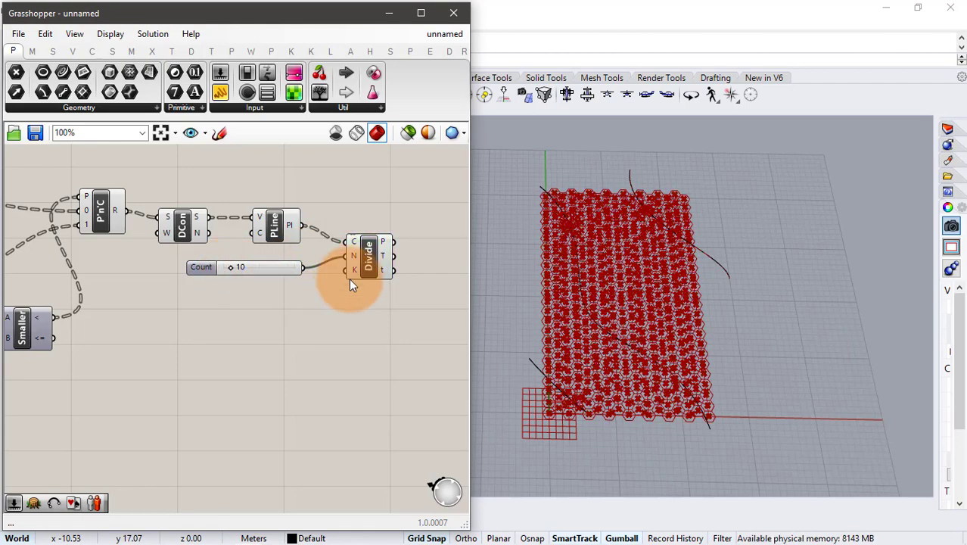
- Add a Nurbs Curve component and connect Divide Curve's point output to its vertices input
right_click_drag(452, 270, 348, 271)
scroll(348, 271, "up", 1)
double_click(346, 276)
type("nurb")
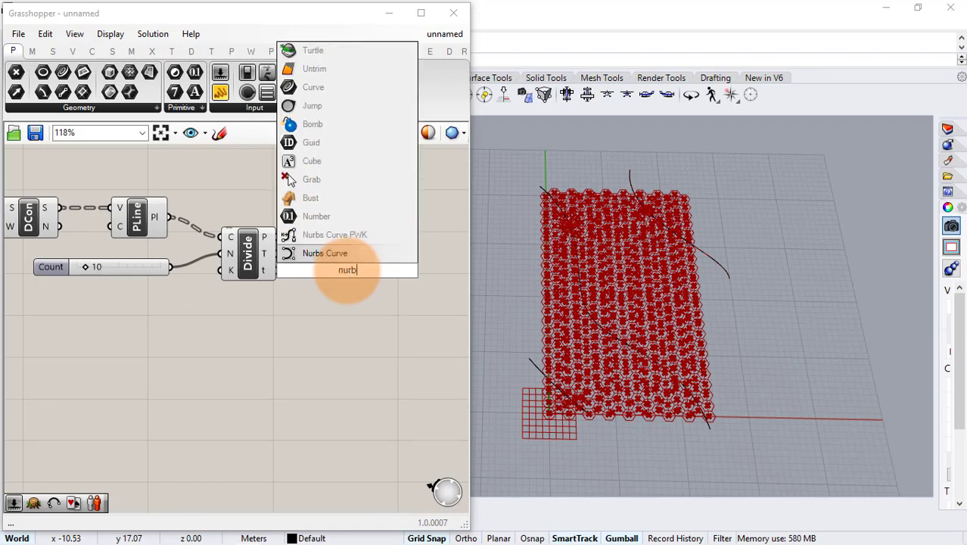
left_click(319, 255)
left_click_drag(277, 236, 365, 261)
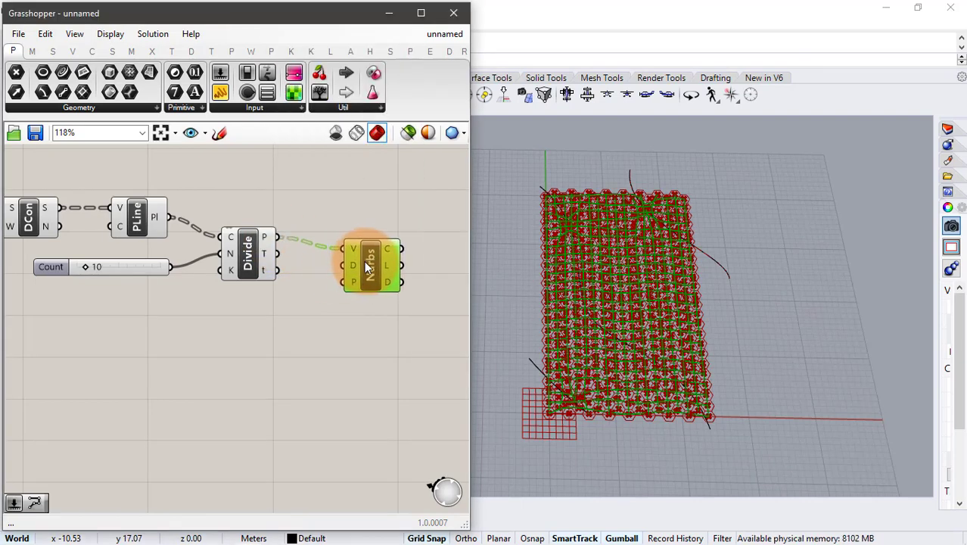
left_click(328, 315)
- Add a number slider for Nurbs Curve's degree input and set it to 2.82
double_click(210, 336)
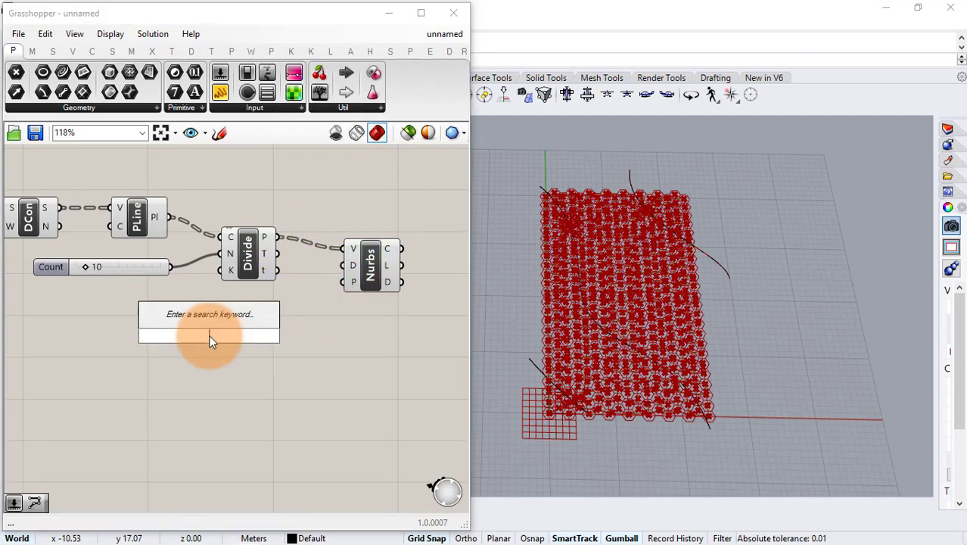
type("3.50")
key("Return")
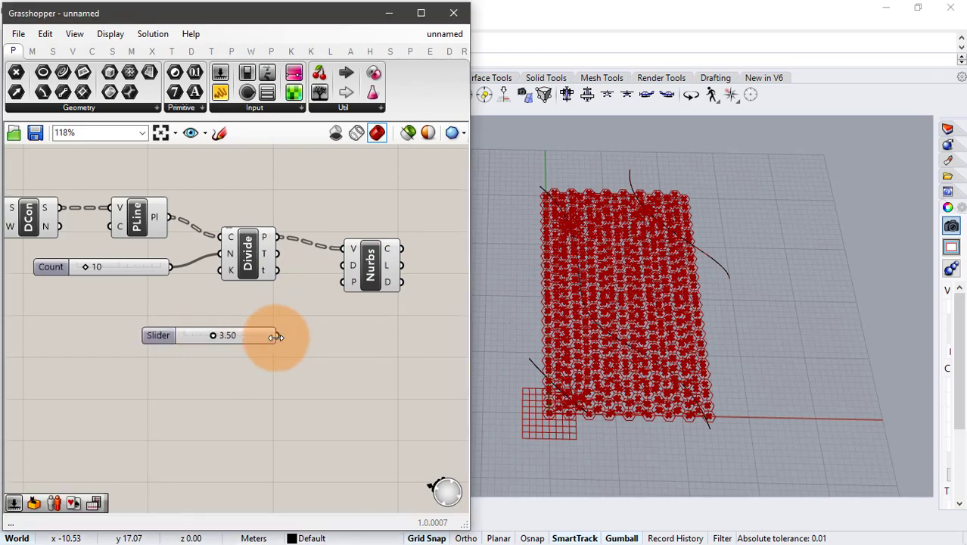
left_click_drag(337, 281, 345, 265)
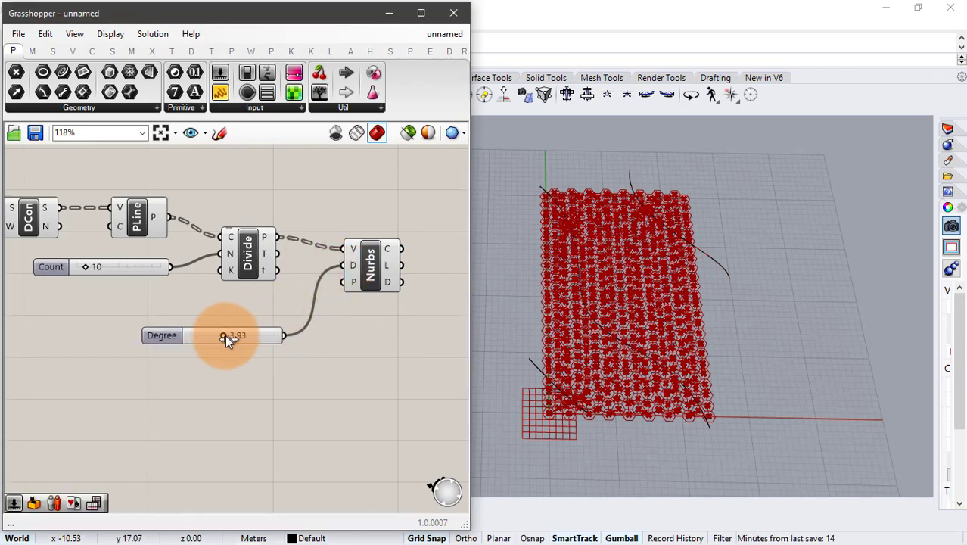
left_click_drag(233, 337, 212, 333)
left_click(371, 257)
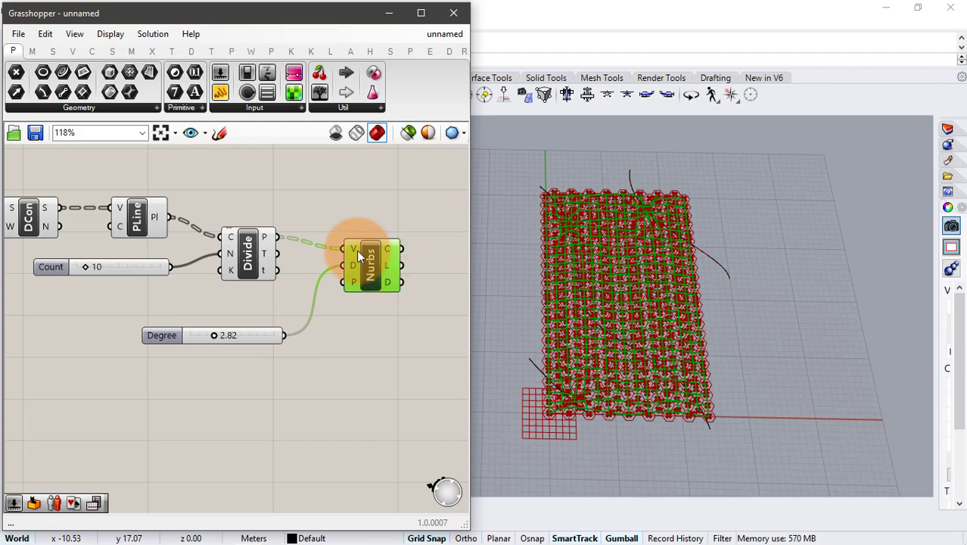
- Turn off the preview of all components upstream of Nurbs Curve
scroll(356, 249, "down", 3)
scroll(349, 225, "down", 2)
scroll(348, 199, "down", 2)
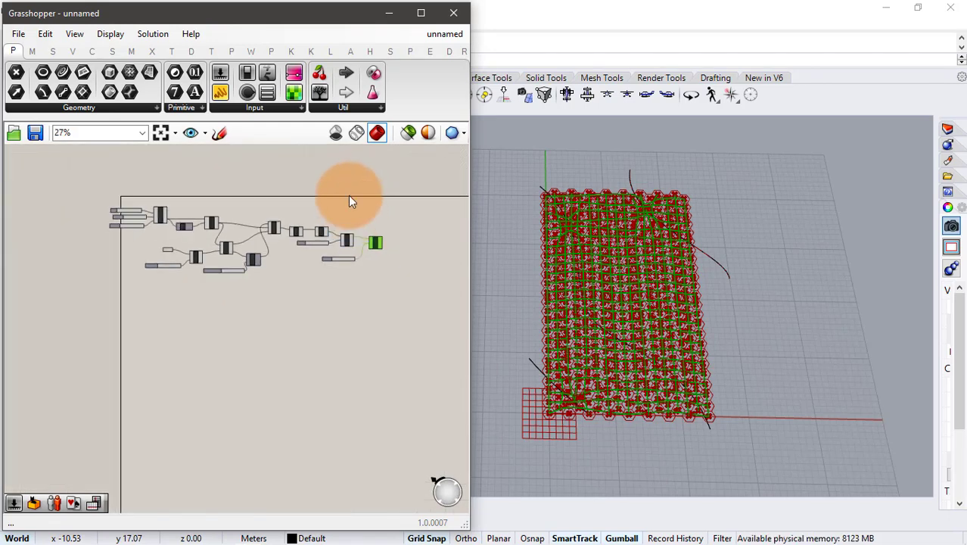
left_click_drag(348, 195, 149, 311)
middle_click(182, 331)
left_click(224, 291)
- Try the Degree slider, keeping 2.82, and set the Count slider feeding Divide Curve to 11
scroll(364, 237, "up", 5)
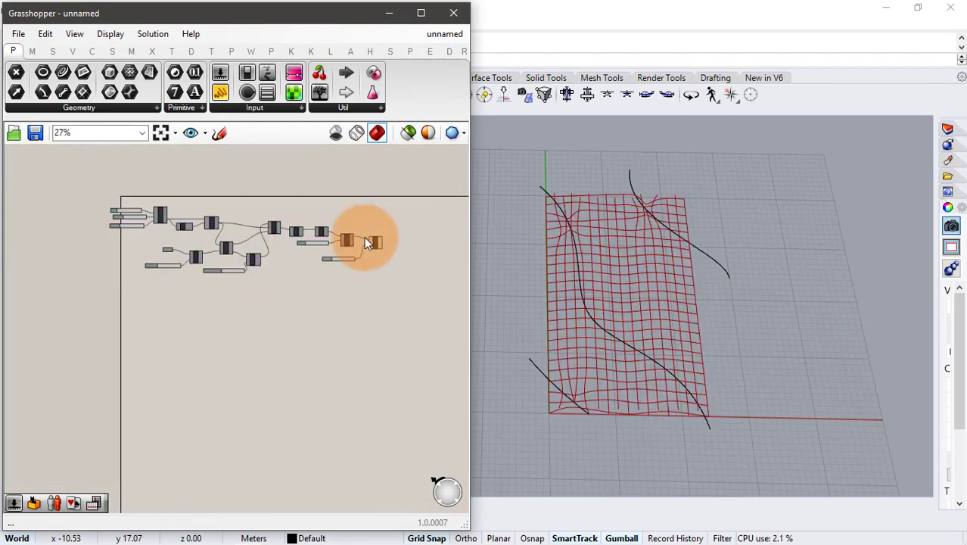
scroll(382, 249, "up", 3)
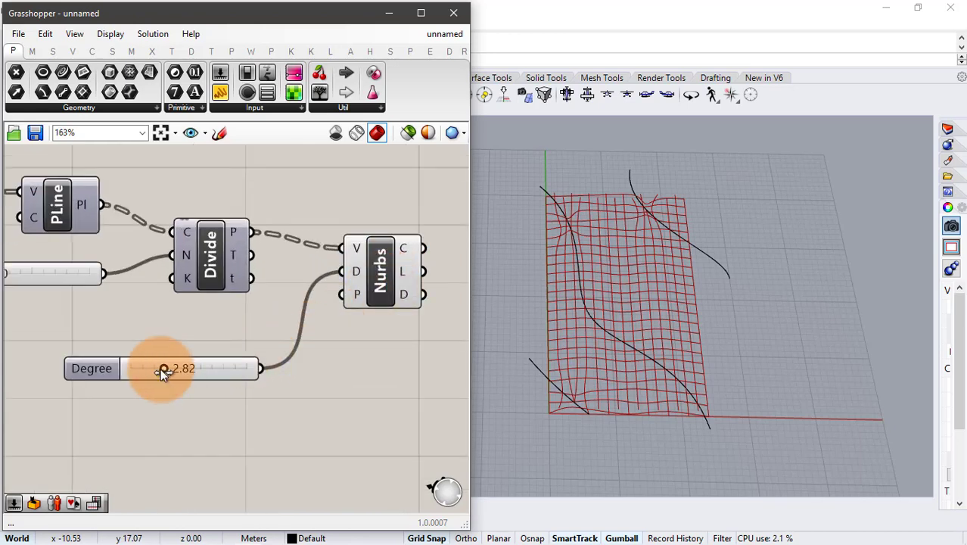
mouse_move(162, 371)
left_mouse_down()
mouse_move(134, 371)
mouse_move(183, 373)
mouse_move(164, 372)
left_mouse_up()
right_click_drag(186, 314, 296, 309)
scroll(199, 306, "down", 1)
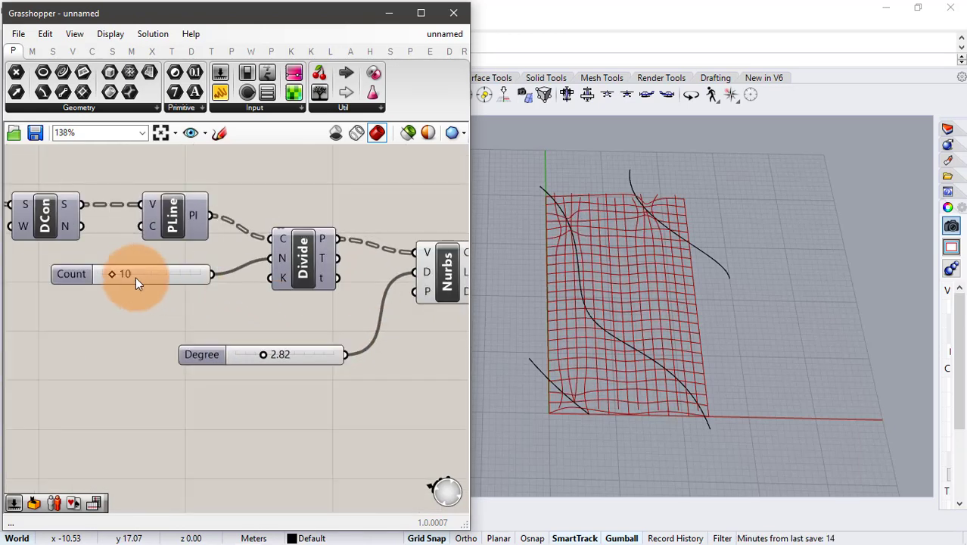
mouse_move(111, 275)
left_mouse_down()
mouse_move(121, 276)
mouse_move(101, 275)
mouse_move(150, 286)
mouse_move(104, 280)
mouse_move(113, 281)
left_mouse_up()
- Raise the threshold slider feeding Smaller Than's B input to 5.22
scroll(113, 253, "down", 3)
right_click_drag(92, 250, 265, 267)
right_click_drag(98, 343, 205, 335)
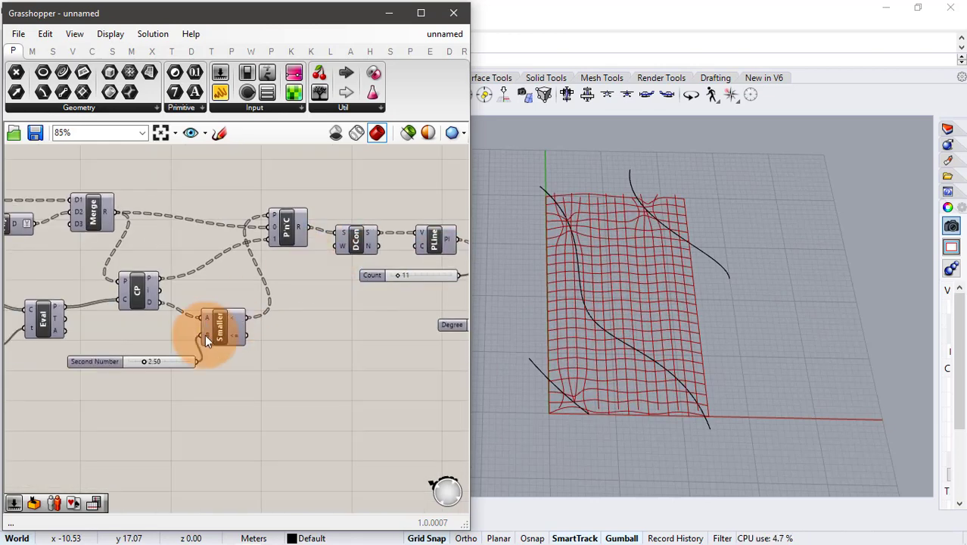
scroll(195, 334, "up", 2)
left_click_drag(119, 369, 146, 373)
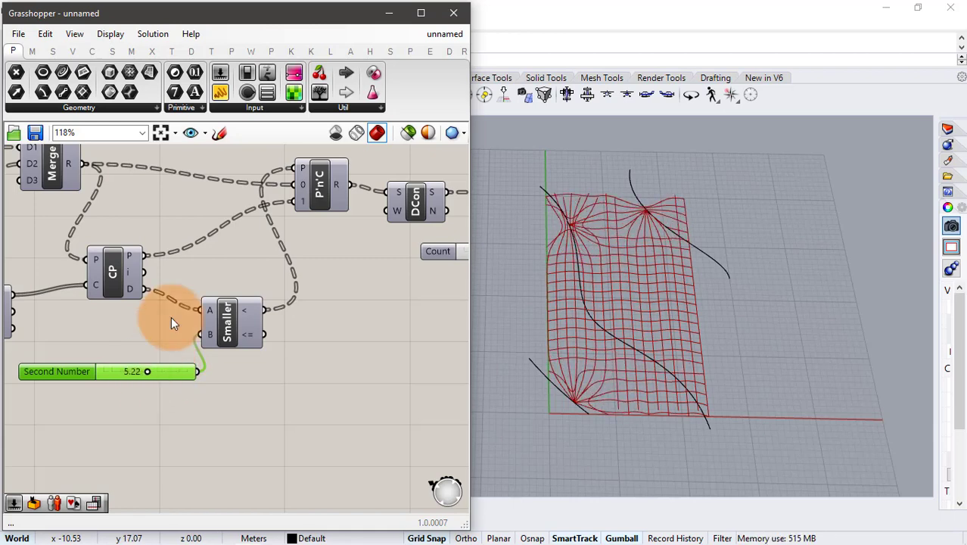
- Set the Parameter slider feeding Evaluate Curve to 15
scroll(173, 320, "down", 3)
right_click_drag(201, 291, 264, 281)
scroll(147, 327, "up", 3)
mouse_move(144, 329)
left_mouse_down()
mouse_move(198, 327)
mouse_move(149, 327)
left_mouse_up()
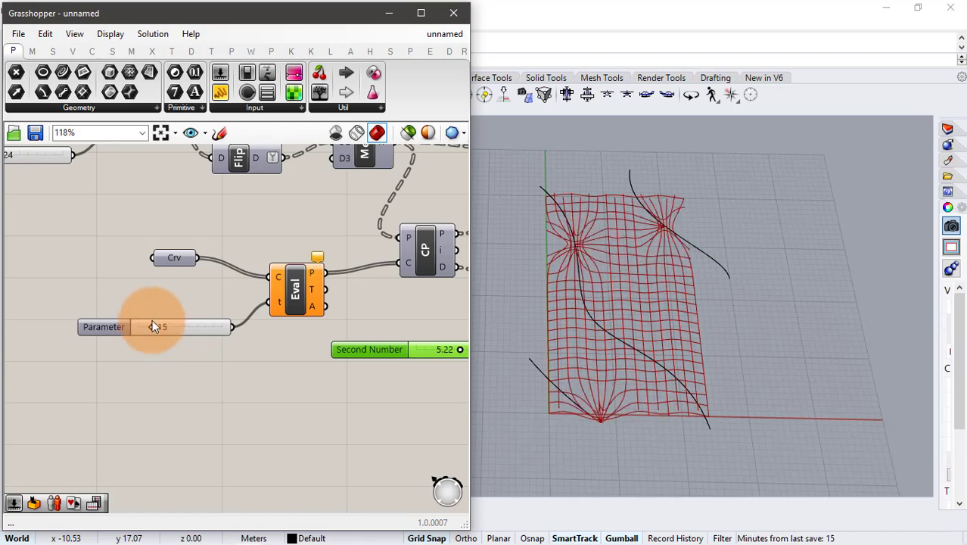
scroll(278, 202, "down", 2)
right_click_drag(278, 201, 115, 254)
left_click(293, 295)
right_click_drag(219, 301, 243, 291)
- In Rhino, draw a control-point curve bending over the grid's right edge and ending at about x 26, y 6
left_click(523, 402)
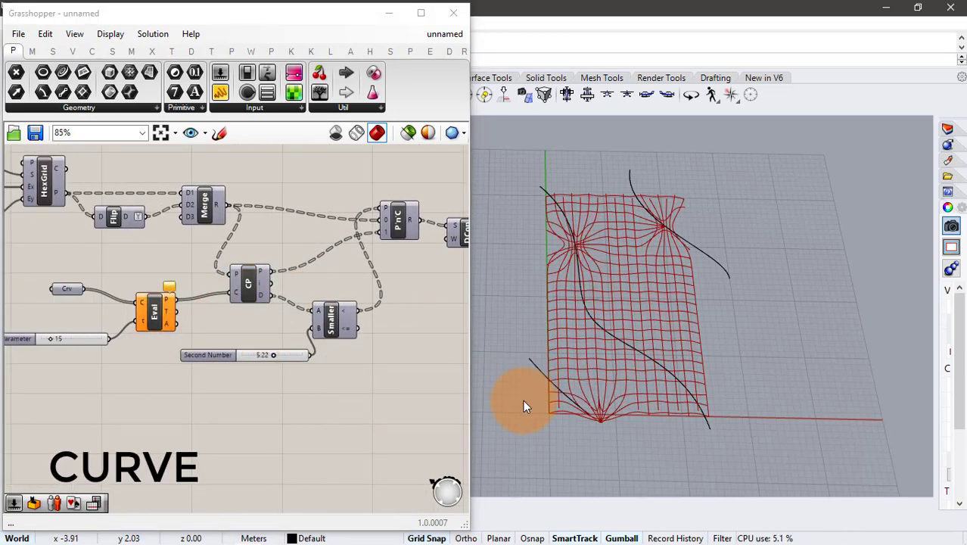
type("curve")
key("Return")
left_click(718, 288)
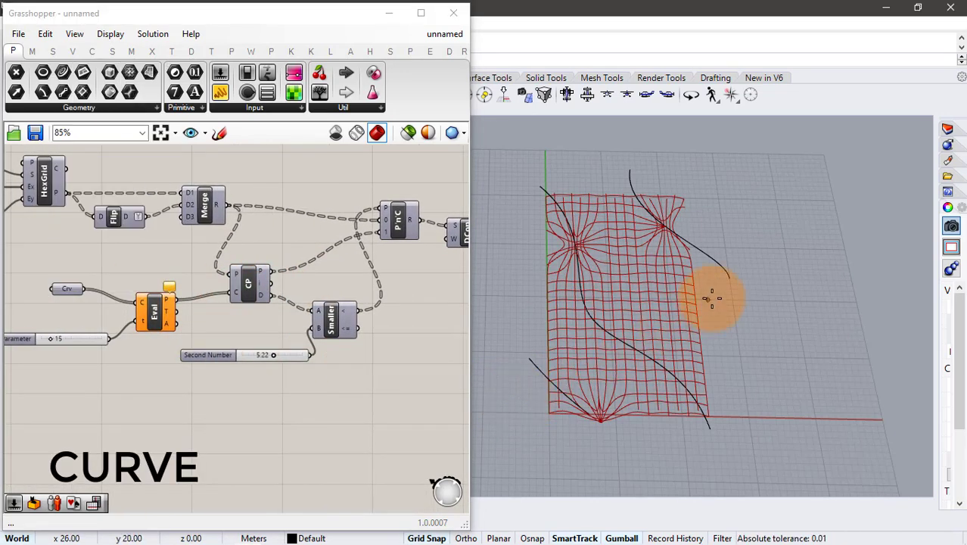
left_click(662, 349)
left_click(715, 379)
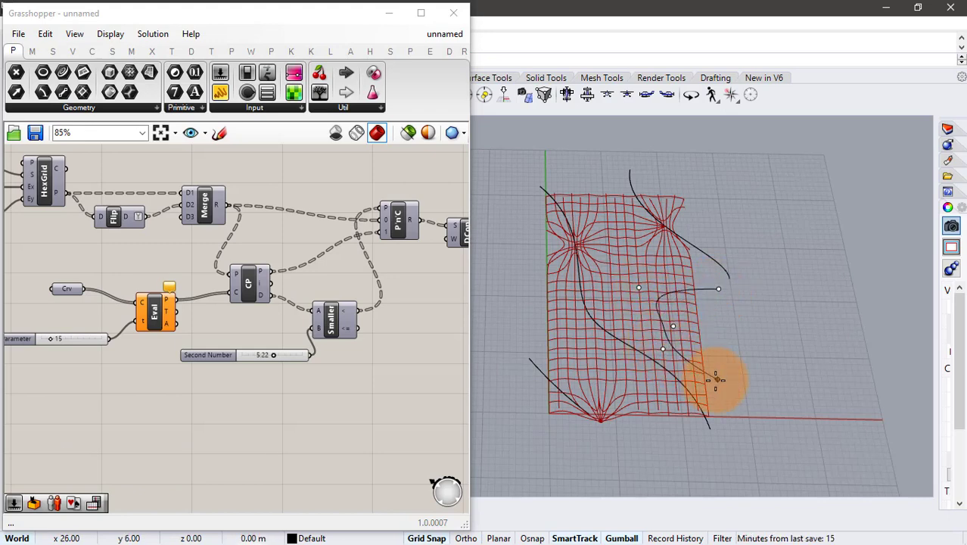
- Draw another curve crossing the grid's left edge just above the short existing curve
left_click(552, 320)
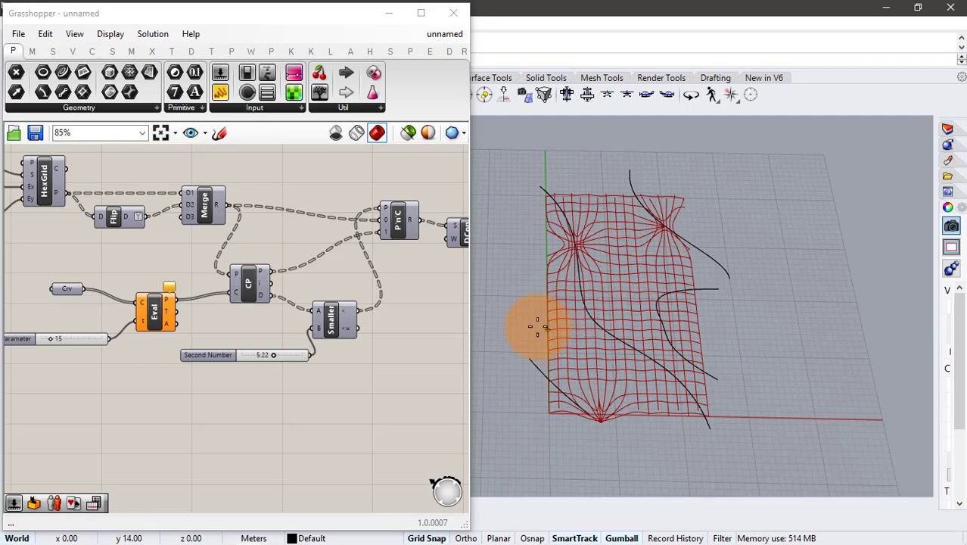
left_click(570, 359)
right_click(611, 365)
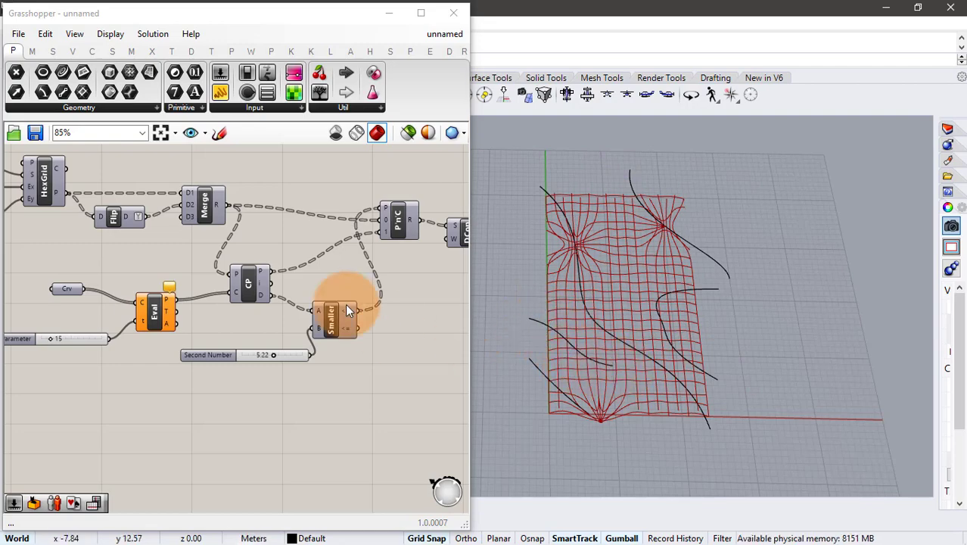
- Reference all five drawn Rhino curves in the curve parameter feeding Evaluate Curve
right_click(65, 288)
left_click(111, 448)
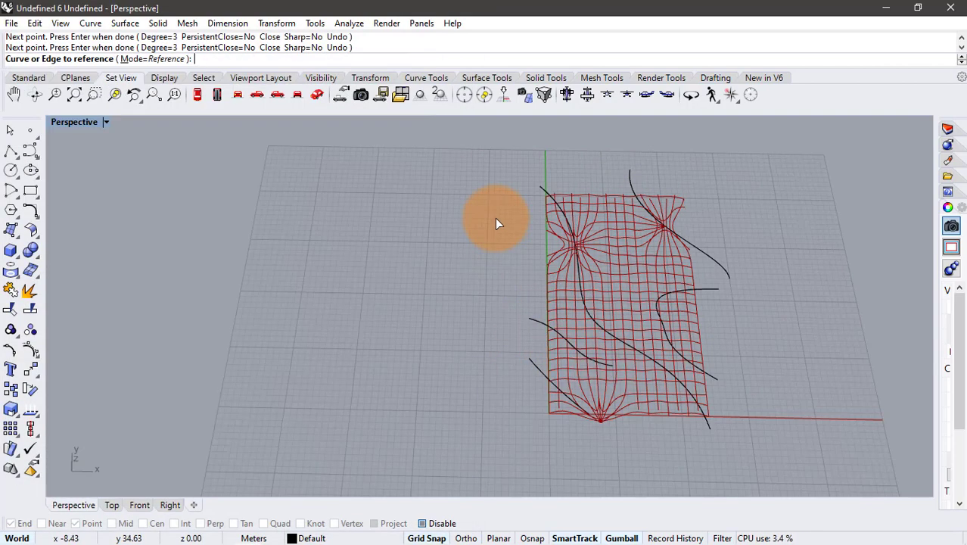
left_click(542, 198)
left_click(632, 187)
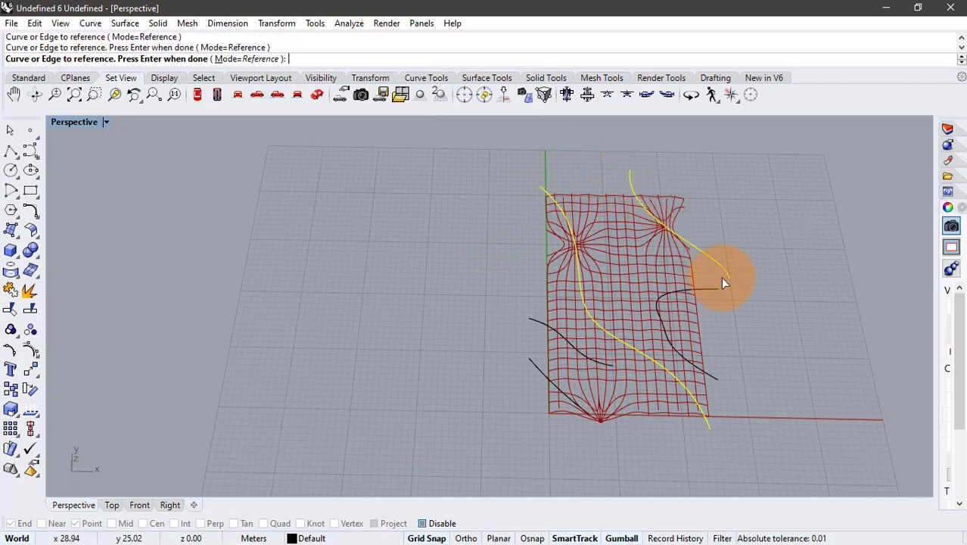
left_click(706, 295)
left_click(542, 321)
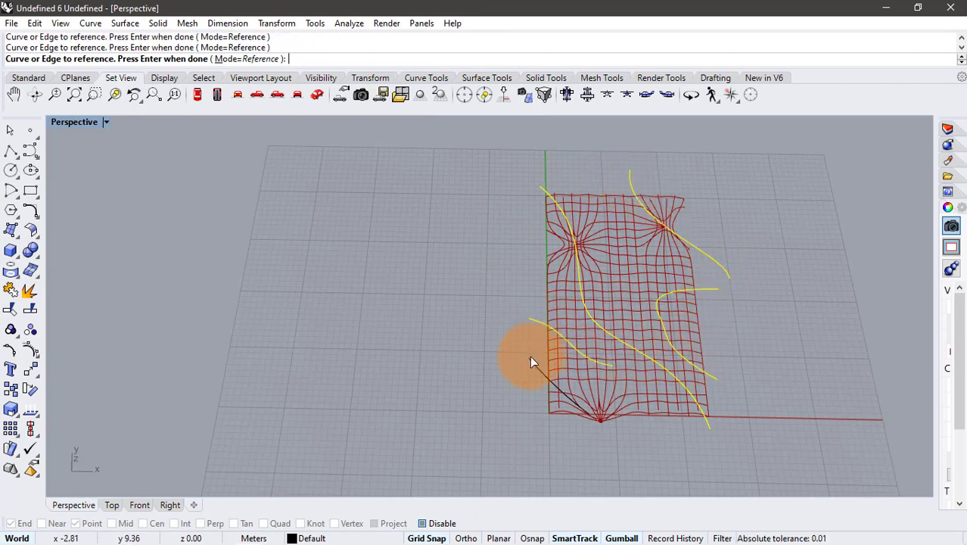
left_click(530, 357)
right_click(525, 340)
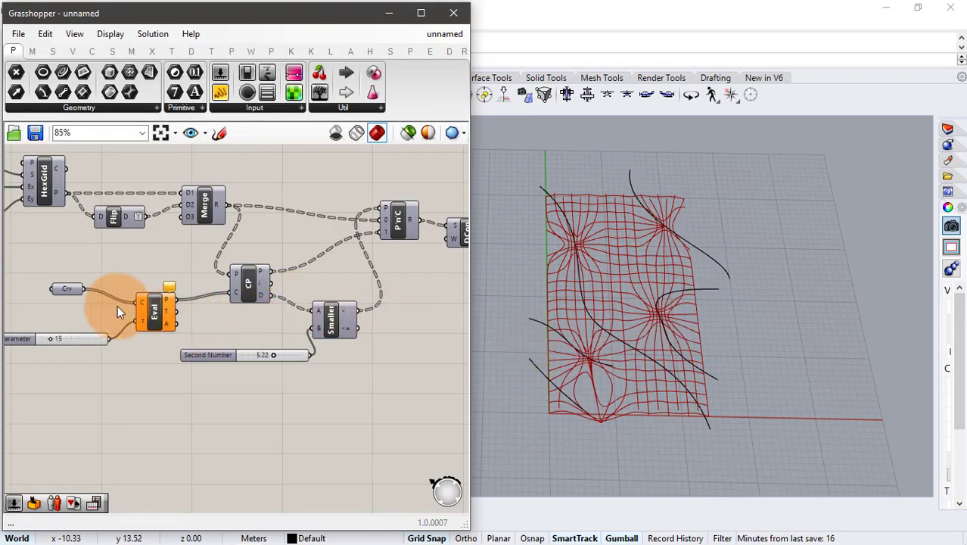
- Set the Parameter slider feeding Evaluate Curve to 8 and Smaller Than's threshold slider to 3.86
scroll(52, 337, "up", 2)
left_click_drag(51, 340, 41, 338)
mouse_move(345, 364)
left_mouse_down()
mouse_move(355, 364)
mouse_move(345, 368)
left_mouse_up()
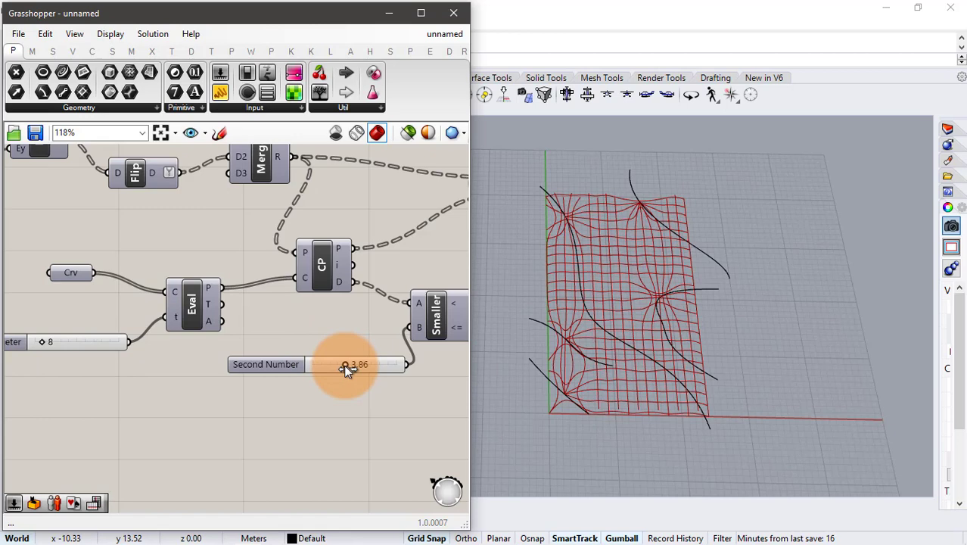
right_click_drag(350, 368, 289, 365)
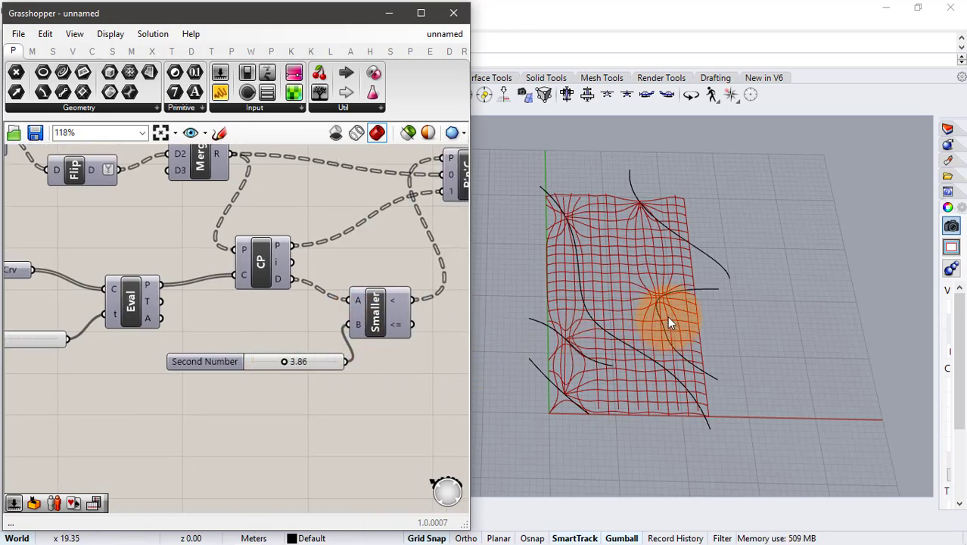
- Move the short curve crossing the grid's left edge upward and slightly right, onto the grid, and deselect all curves
left_click(584, 353)
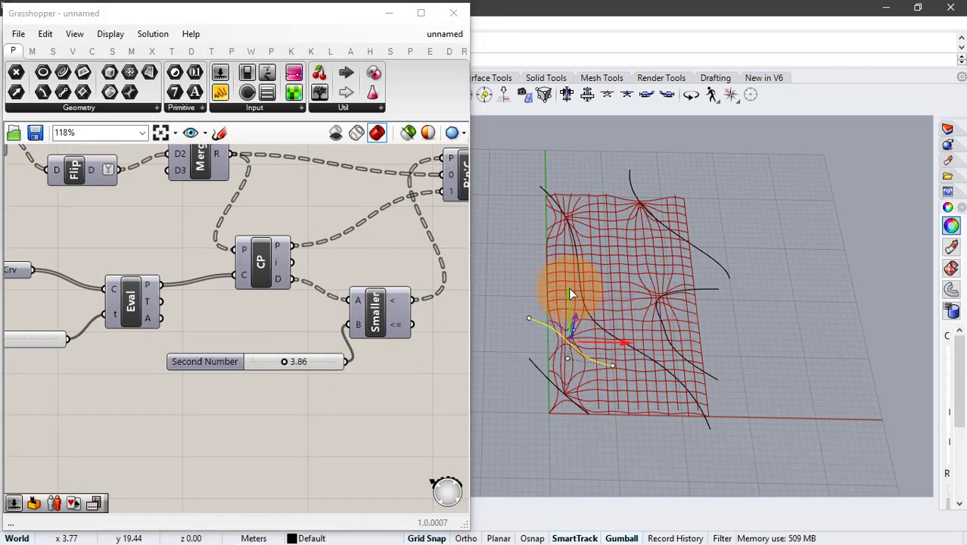
left_click_drag(569, 290, 570, 265)
left_click_drag(600, 324, 619, 325)
left_click(705, 423)
left_click(315, 362)
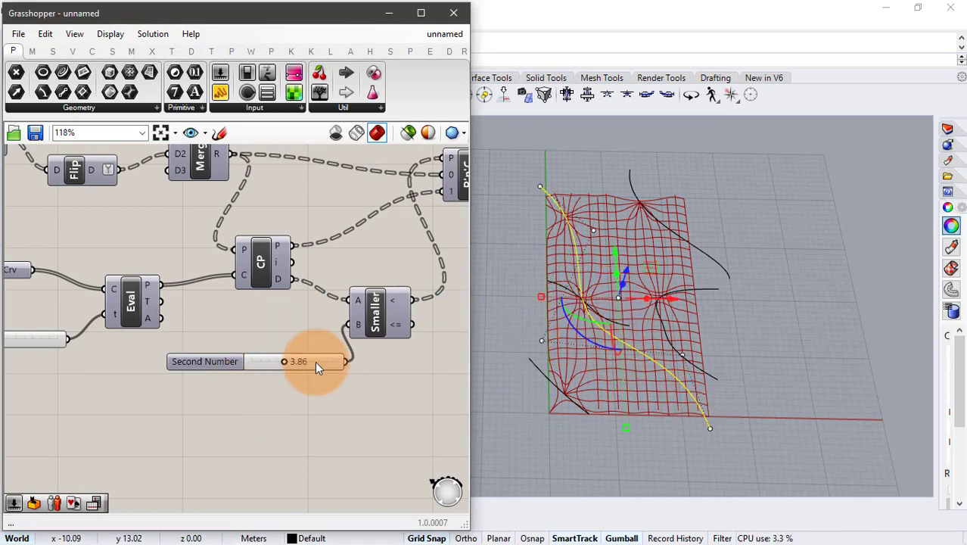
left_click(540, 433)
- Set Smaller Than's threshold slider to 5.39 and the Divide Curve Count slider to 10
mouse_move(283, 361)
left_mouse_down()
mouse_move(267, 362)
mouse_move(297, 365)
left_mouse_up()
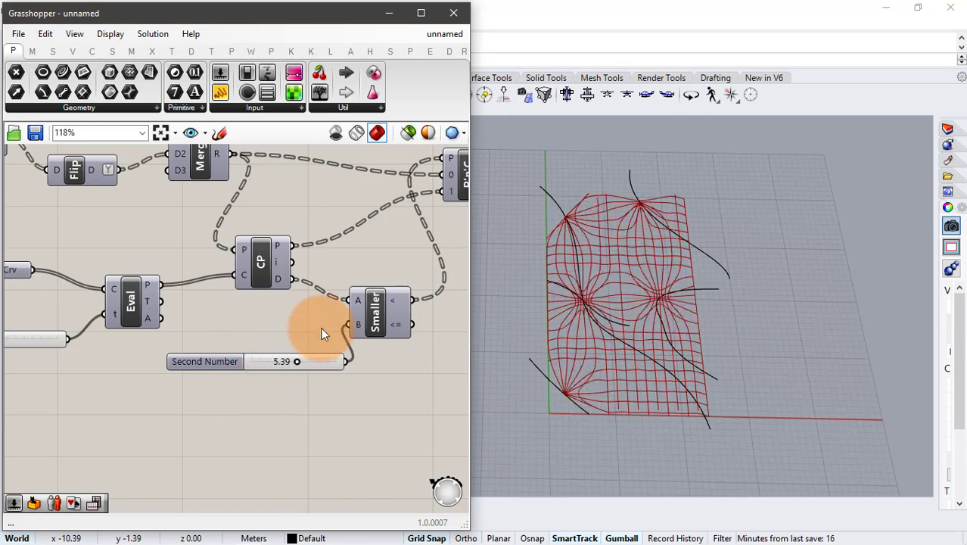
scroll(272, 287, "down", 3)
scroll(324, 286, "up", 2)
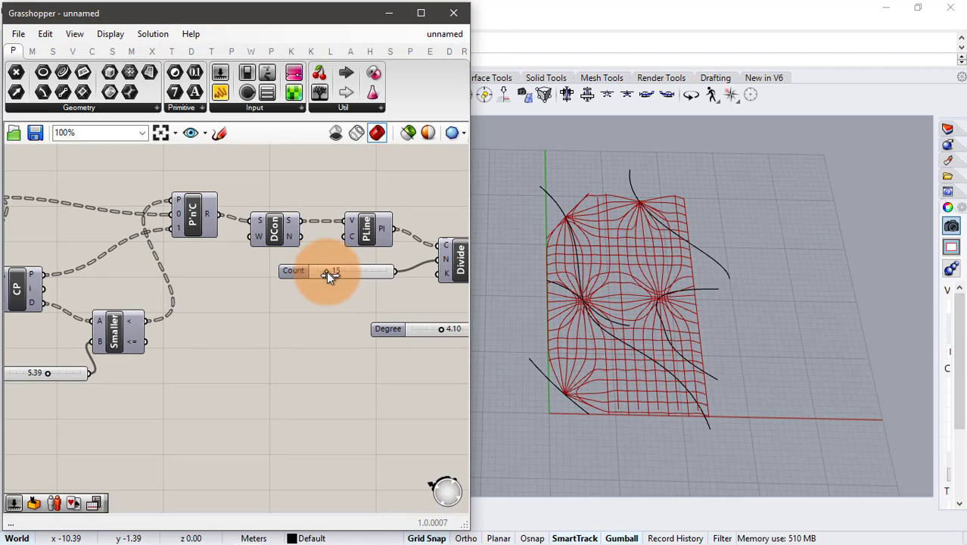
mouse_move(326, 270)
left_mouse_down()
mouse_move(345, 275)
mouse_move(323, 277)
left_mouse_up()
scroll(267, 280, "up", 1)
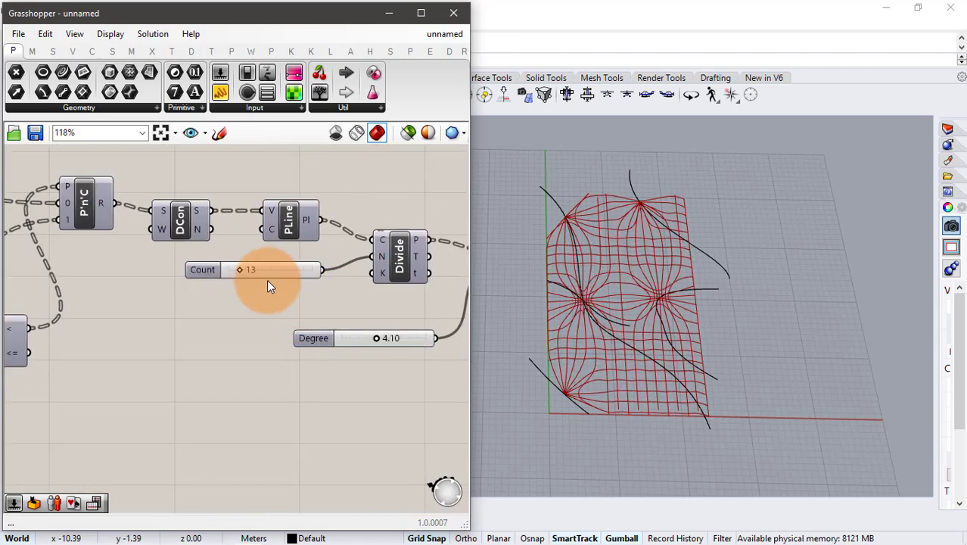
left_click_drag(240, 271, 238, 274)
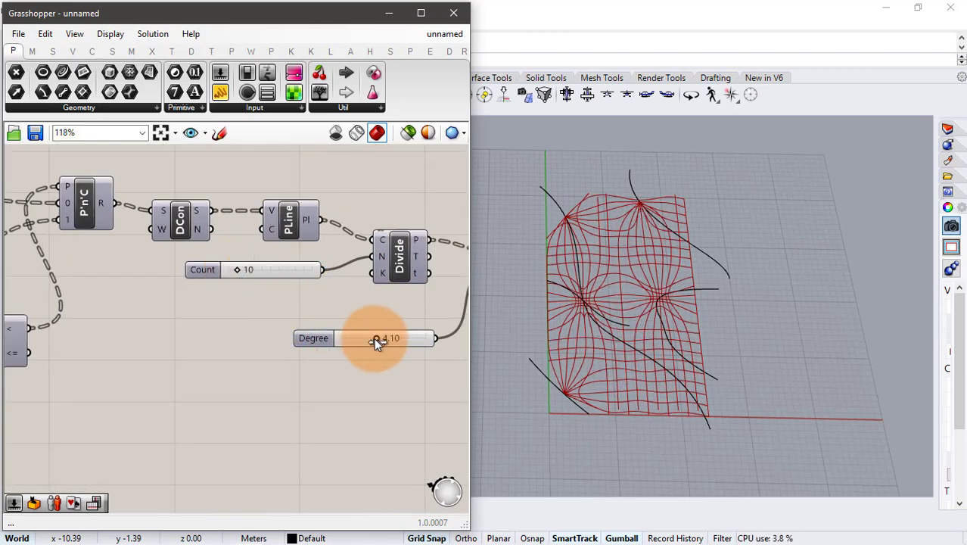
- Raise the Nurbs Degree slider to 5.29 and set Evaluate Curve's Parameter slider to 11
mouse_move(377, 342)
left_mouse_down()
mouse_move(336, 341)
mouse_move(387, 343)
left_mouse_up()
scroll(335, 303, "down", 2)
right_click_drag(186, 303, 475, 292)
scroll(114, 334, "up", 2)
mouse_move(89, 331)
left_mouse_down()
mouse_move(98, 333)
mouse_move(90, 331)
left_mouse_up()
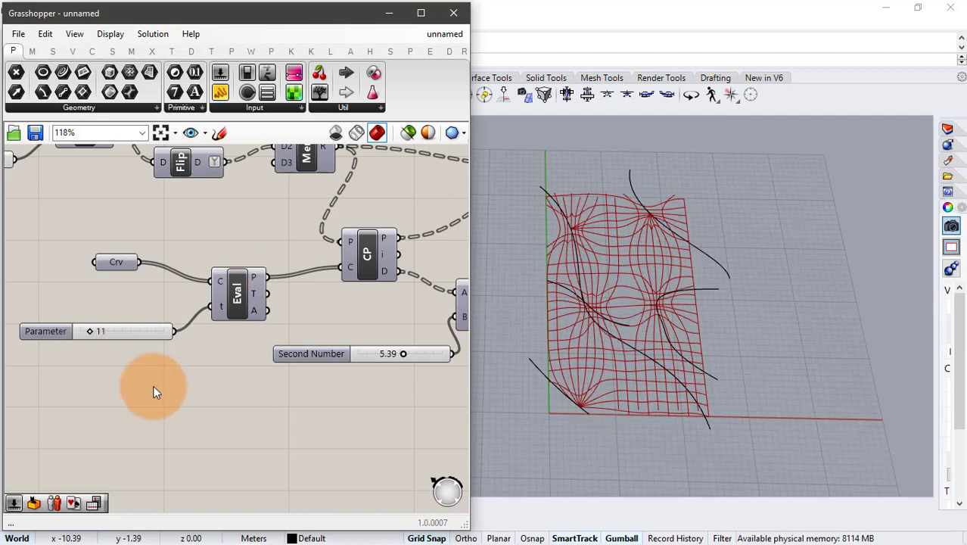
- Lower the Degree slider feeding the Nurbs Curve component to 4.53
right_click_drag(274, 295, 85, 280)
scroll(28, 280, "down", 3)
scroll(333, 247, "up", 3)
left_click(240, 246)
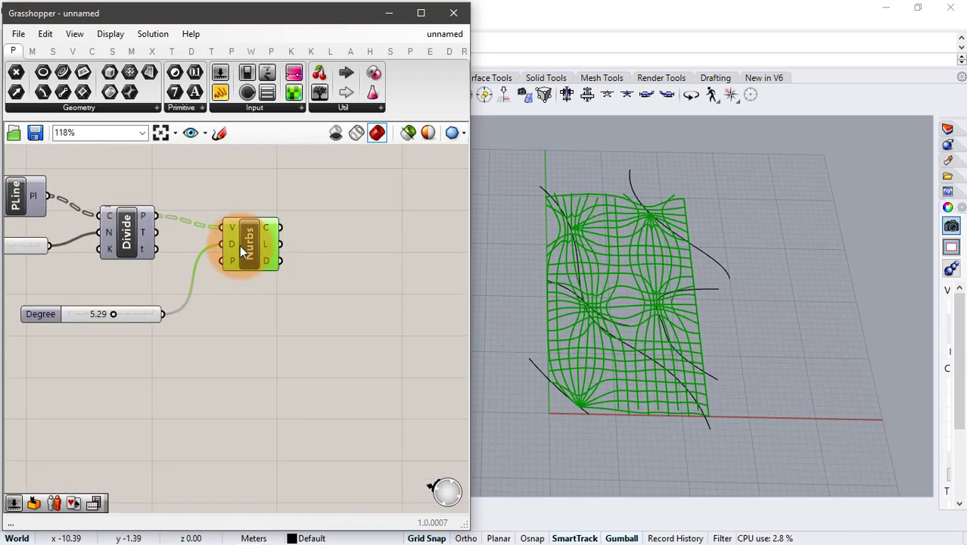
mouse_move(112, 314)
left_mouse_down()
mouse_move(85, 312)
mouse_move(106, 316)
left_mouse_up()
left_click(246, 328)
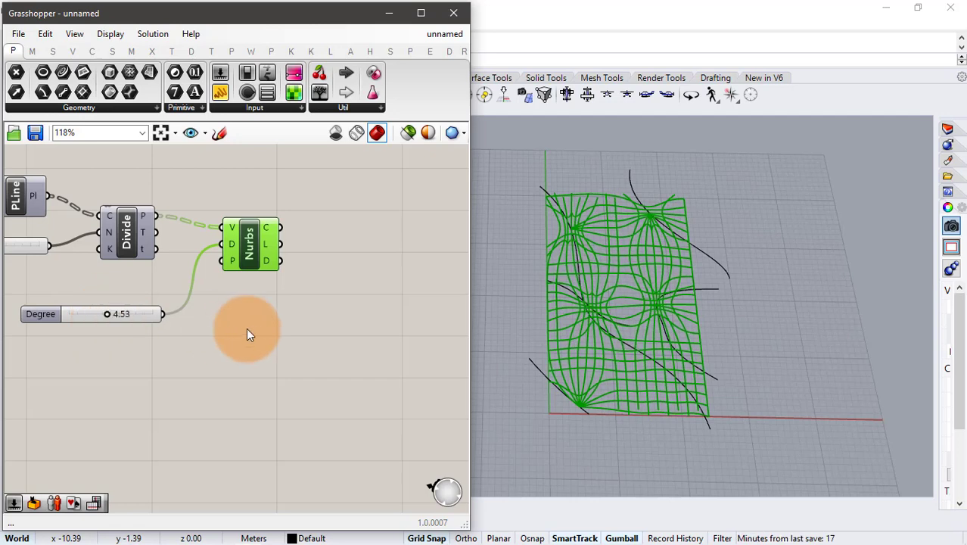
- Add a Dash Pattern component and connect the Nurbs curve output to C and its length output to Pt
double_click(390, 228)
type("dash")
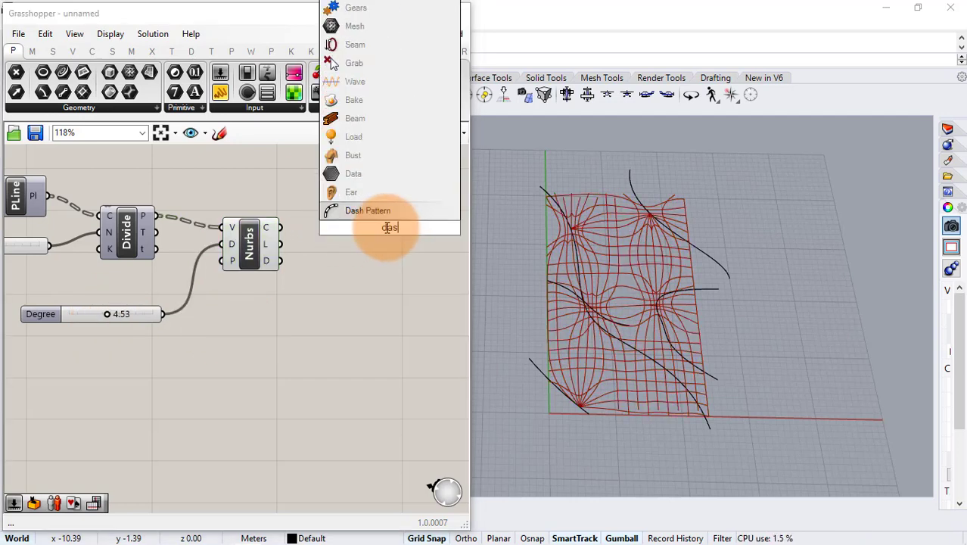
left_click(379, 215)
left_click_drag(280, 227, 360, 219)
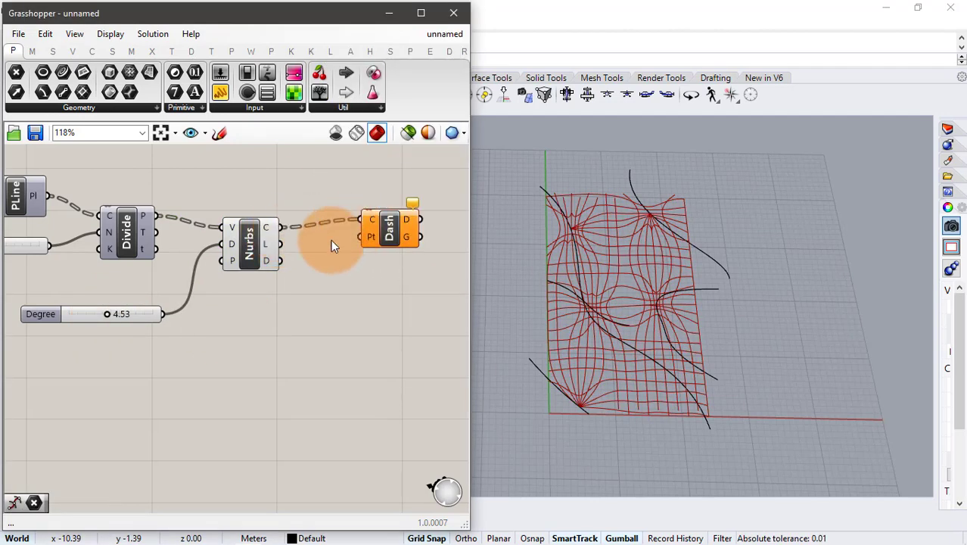
left_click_drag(280, 244, 402, 240)
left_click(300, 210)
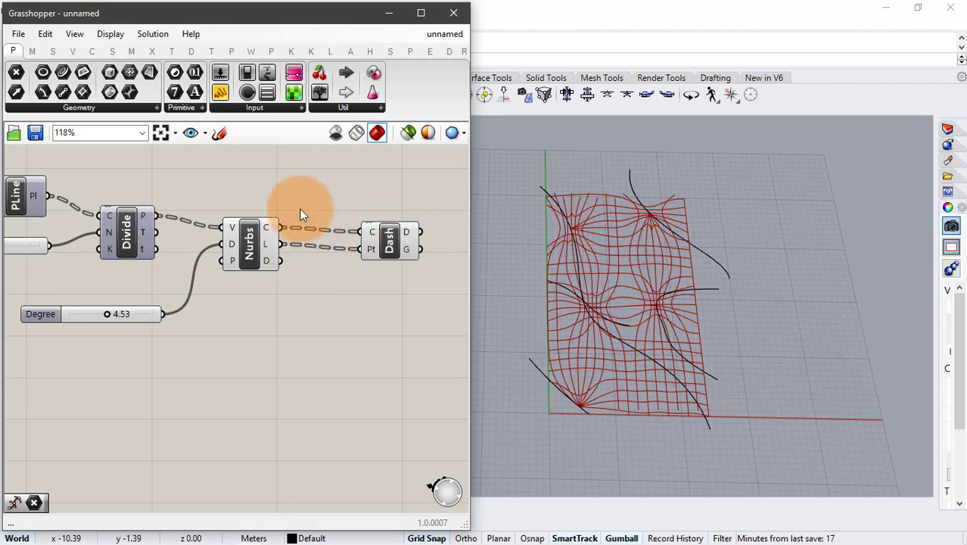
- Add a Map to Surface component and connect the Dash Pattern D output to its C input
right_click_drag(238, 287, 31, 275)
double_click(345, 243)
type("map")
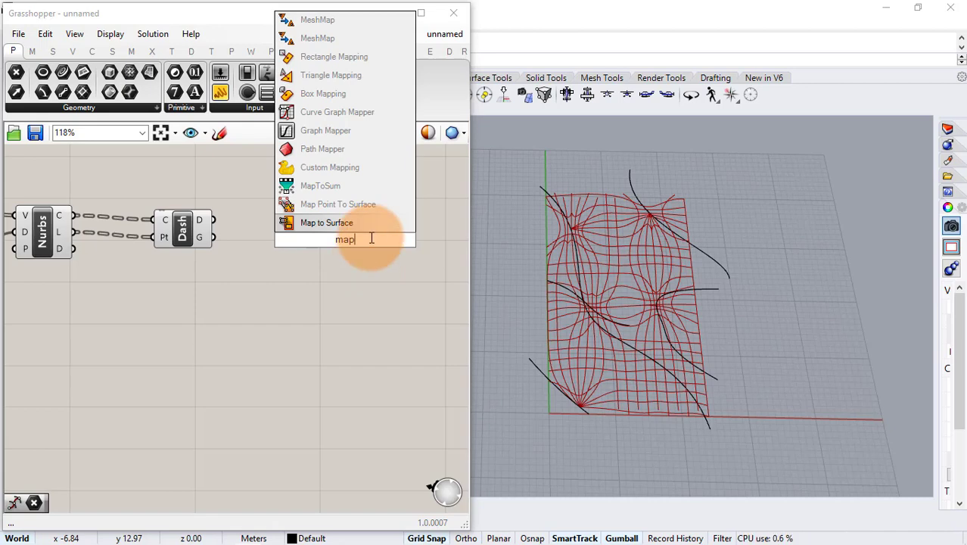
left_click(369, 224)
left_click_drag(215, 220, 437, 228)
- Add a Group component, feed it the Dash Pattern D output, and flatten its O input
double_click(250, 271)
type("group")
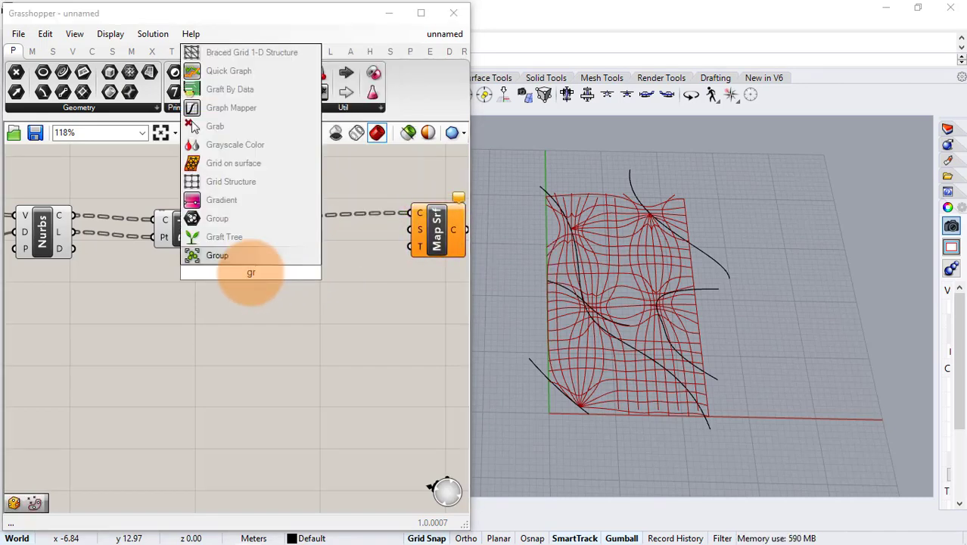
key("Return")
left_click_drag(215, 237, 237, 280)
left_click(259, 309)
right_click(244, 280)
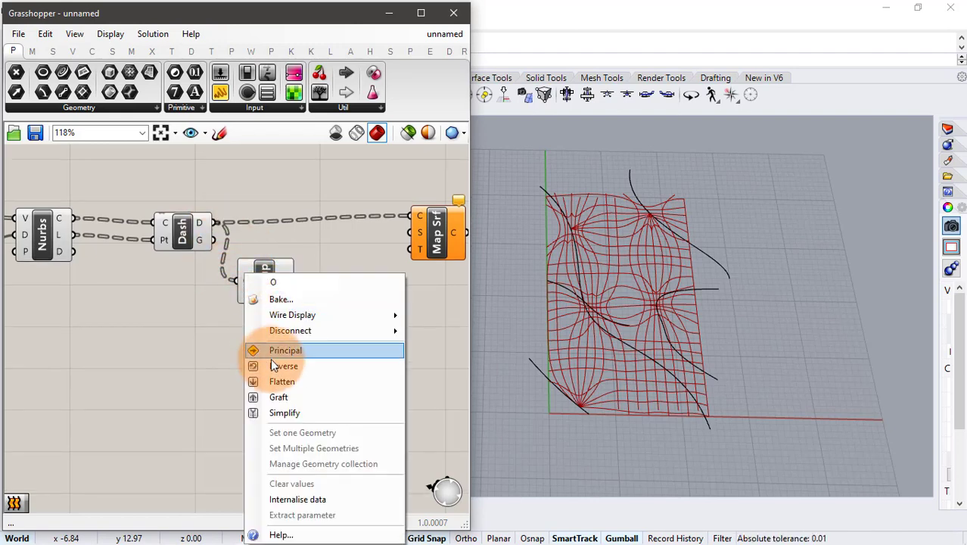
left_click(270, 378)
left_click(318, 316)
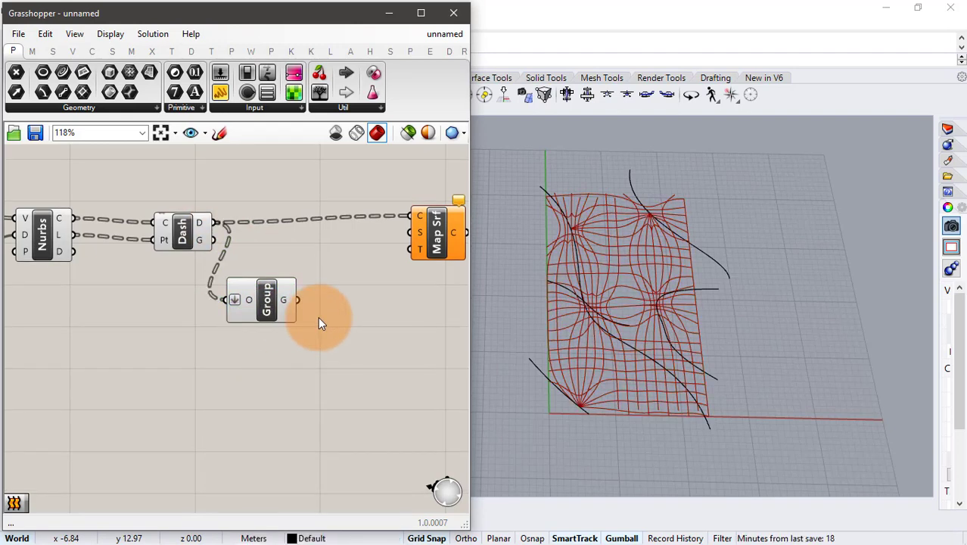
- Add a Bounding Box component for the grouped dashes and connect its lower B output to Map to Surface's S input
double_click(318, 316)
type("bou")
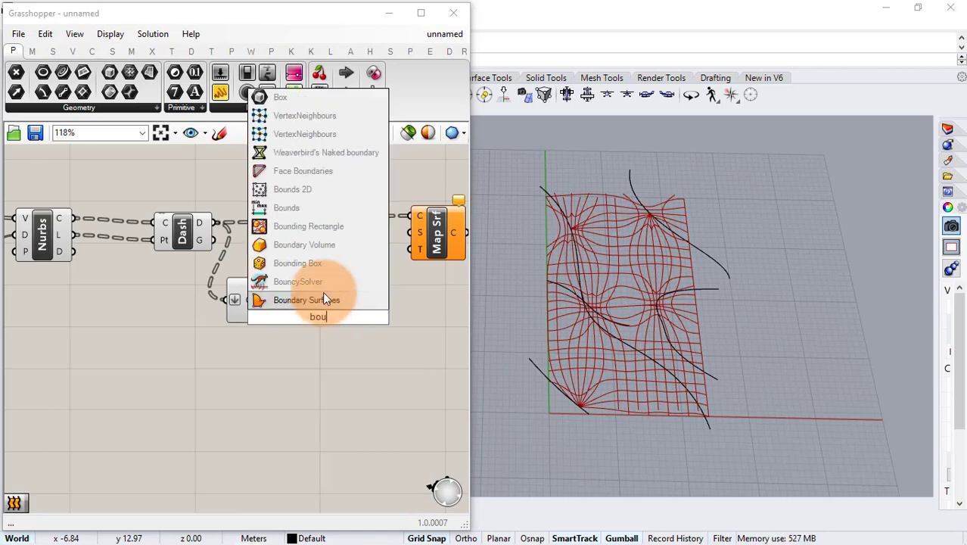
left_click(312, 264)
left_click_drag(320, 313, 298, 300)
left_click(418, 327)
right_click_drag(418, 327, 336, 320)
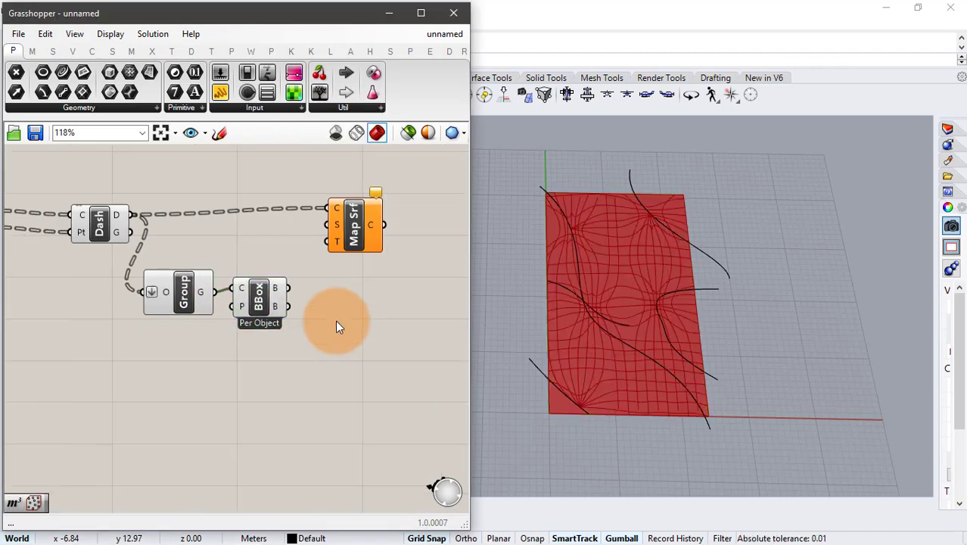
left_click_drag(289, 306, 330, 228)
- In Rhino, draw a four-point S-shaped control-point curve on the ground plane beside the grid's near left corner
mouse_move(499, 288)
right_mouse_down()
mouse_move(799, 298)
mouse_move(575, 364)
right_mouse_up()
right_click(516, 358)
scroll(574, 364, "up", 2)
left_click(519, 363)
left_click(545, 302)
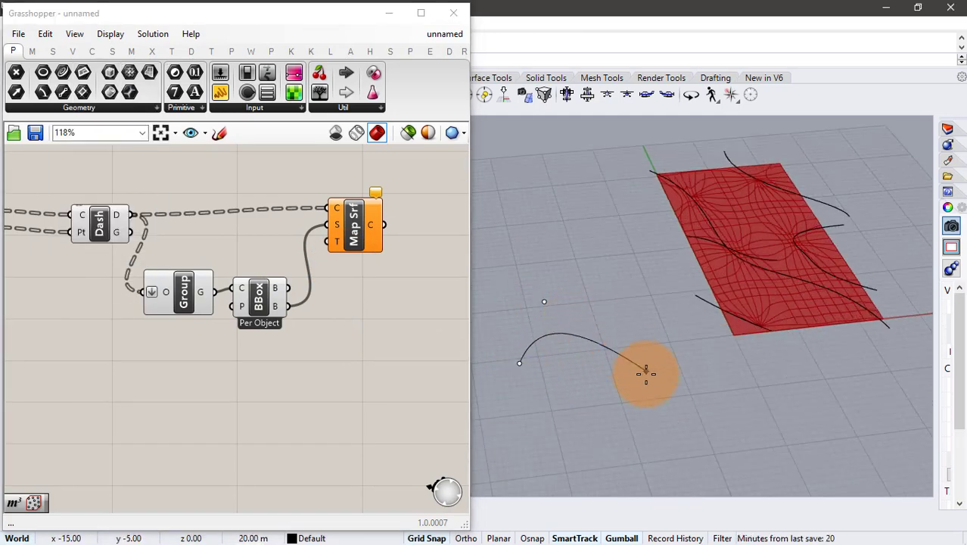
left_click(651, 382)
left_click(697, 328)
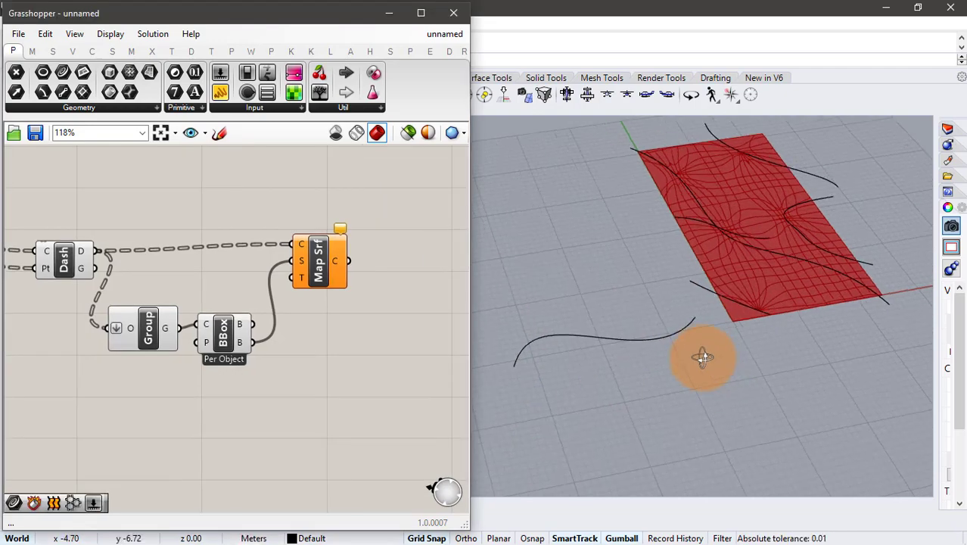
right_click_drag(703, 357, 686, 367)
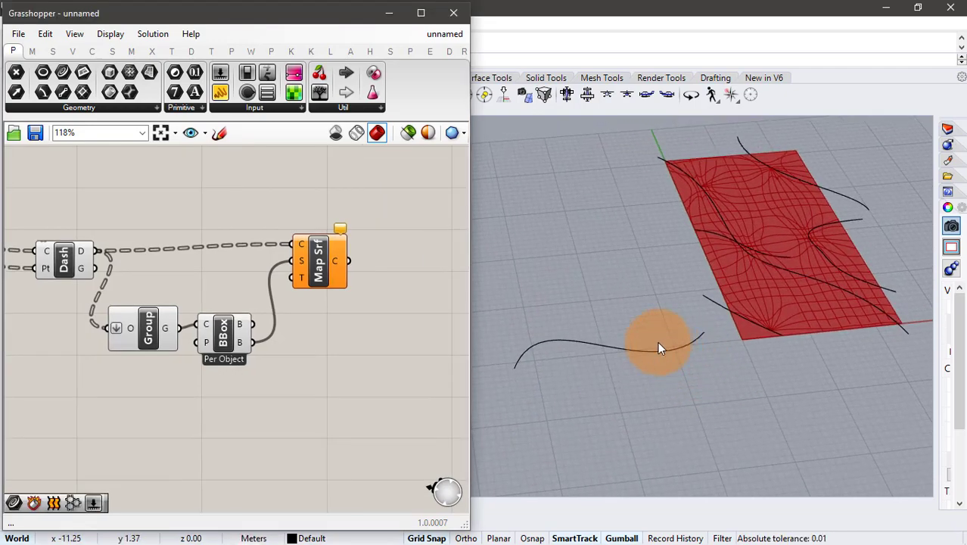
- Duplicate the new S-shaped curve and raise the copy vertically above the original
left_click(656, 342)
right_click_drag(614, 320, 617, 269)
left_click_drag(616, 293, 619, 200, "alt")
left_click(700, 401)
right_click_drag(700, 401, 519, 344)
- Add a Curve parameter below the Degree slider in Grasshopper and reference the raised curve in it
right_click_drag(183, 369, 277, 313)
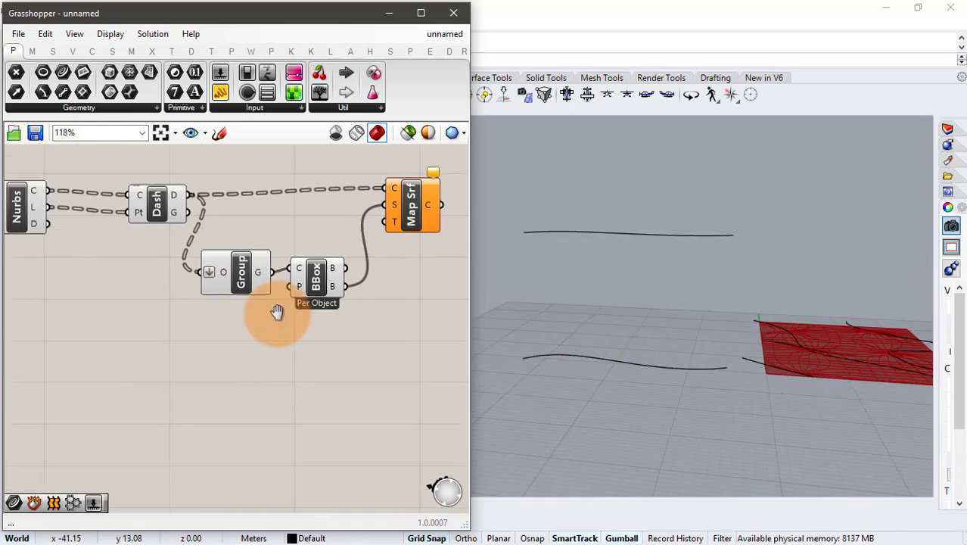
scroll(276, 313, "down", 2)
right_click_drag(138, 342, 279, 319)
double_click(143, 345)
type("curve")
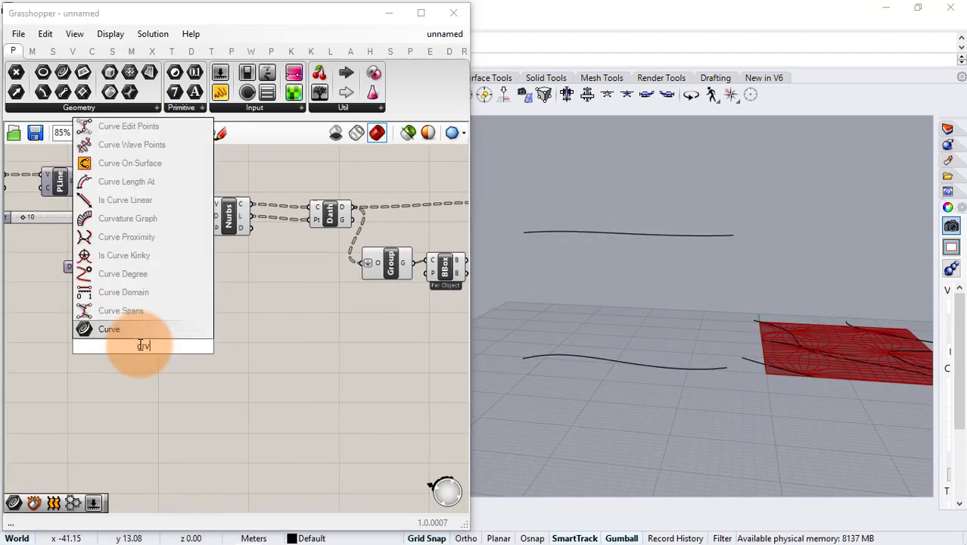
key("Return")
right_click(142, 345)
left_click(171, 432)
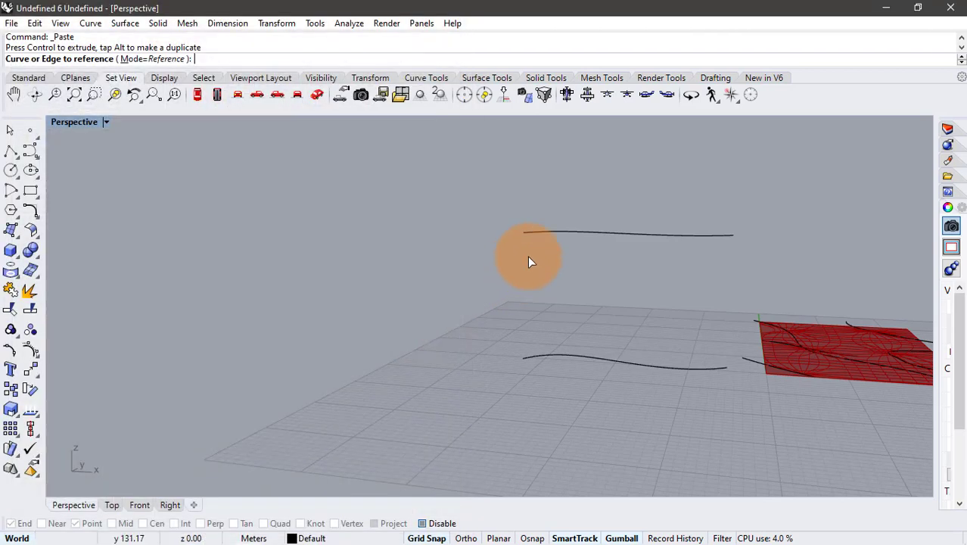
left_click(527, 255)
- Add a second Curve parameter below the first and reference the S-shaped ground curve in it
double_click(141, 439)
type("crv")
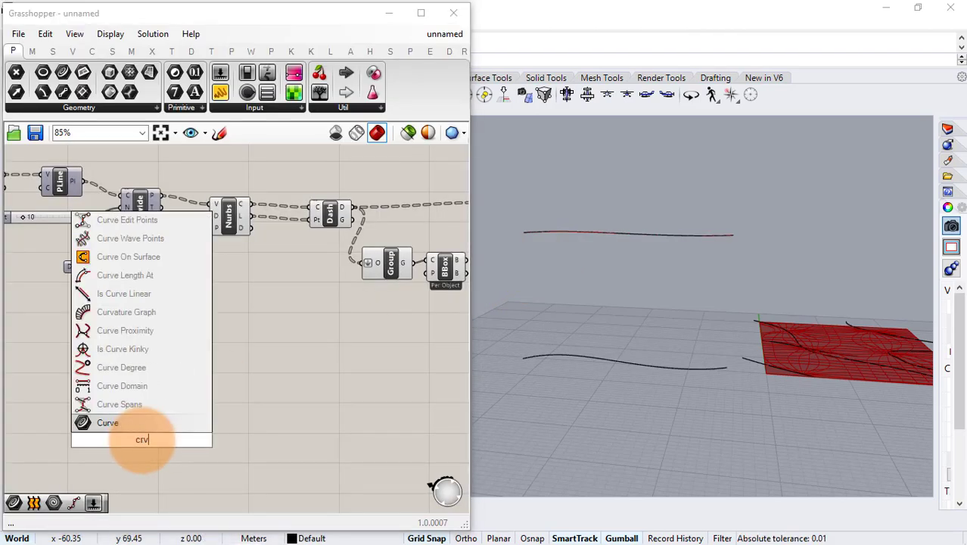
key("Return")
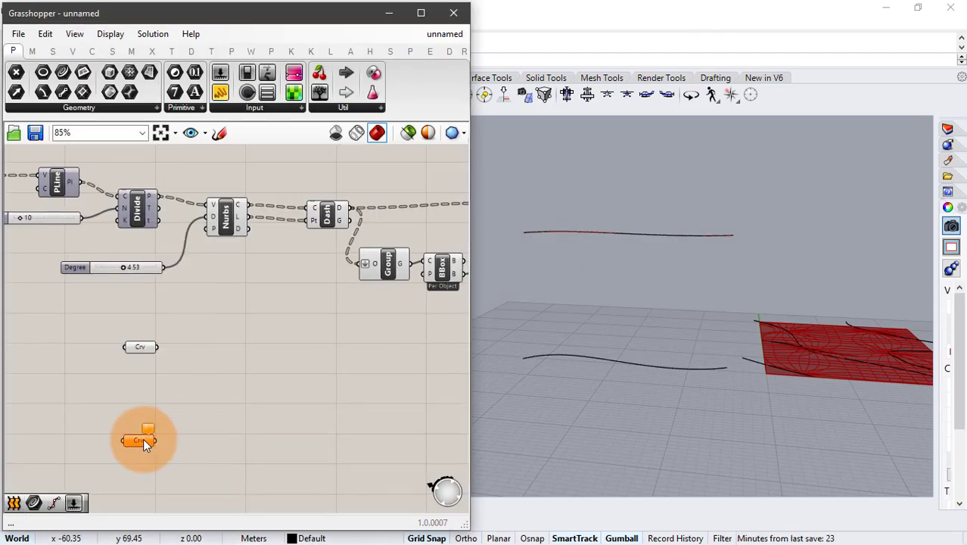
right_click(143, 440)
left_click(189, 431)
left_click(625, 367)
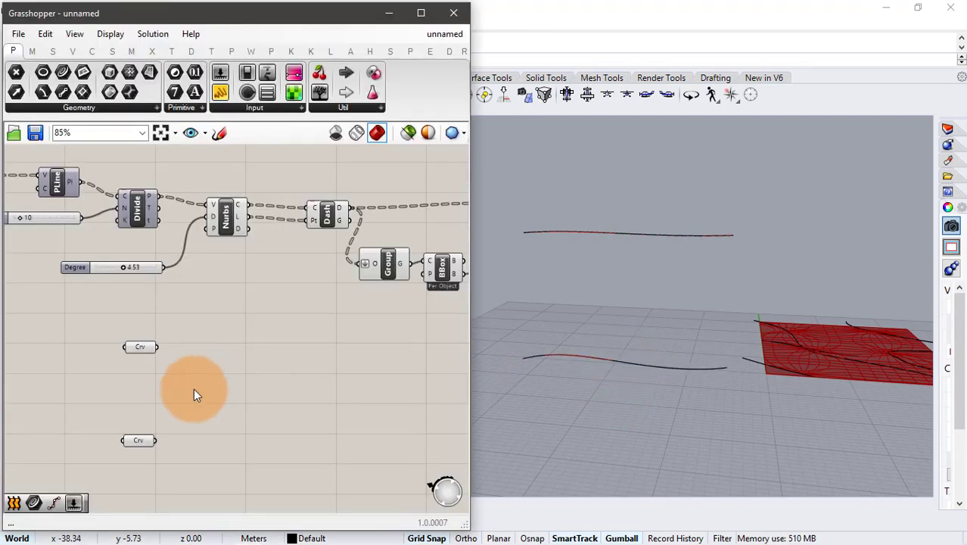
- Add two Divide Curve components and connect each of the two new Curve parameters to its own C input
scroll(194, 389, "up", 1)
right_click_drag(222, 390, 220, 357)
double_click(194, 327)
type("divi")
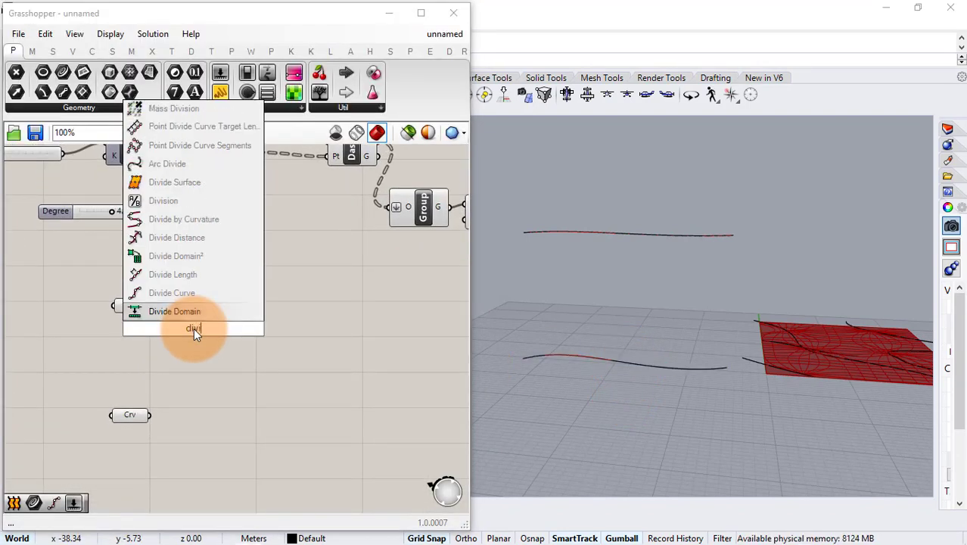
left_click(197, 315)
left_click_drag(152, 308, 236, 443)
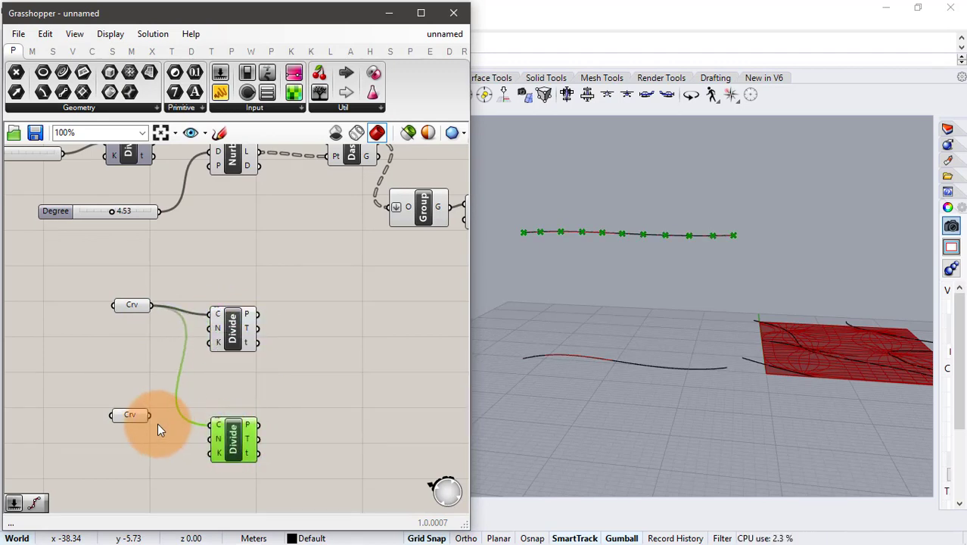
left_click_drag(151, 414, 213, 425)
- Add a number slider set to 8 and connect it to the N inputs of both Divide Curve components
double_click(125, 375)
type("8")
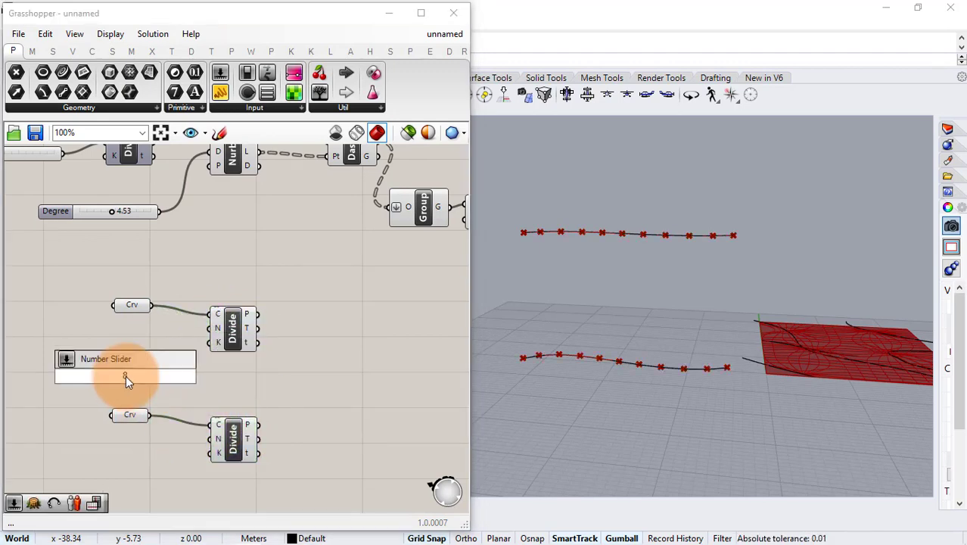
key("Return")
left_click_drag(185, 375, 215, 327)
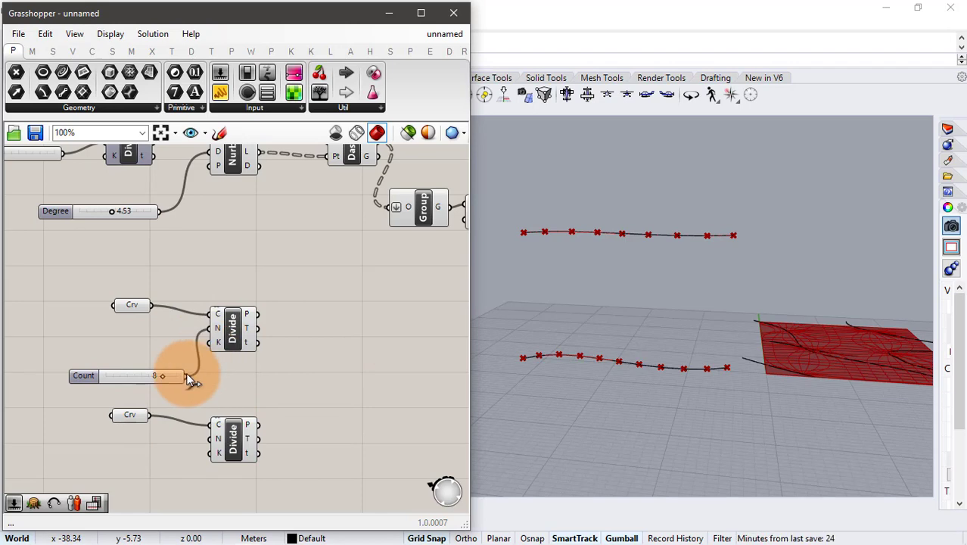
left_click_drag(186, 375, 204, 439)
left_click_drag(243, 344, 252, 344)
left_click_drag(233, 443, 244, 443)
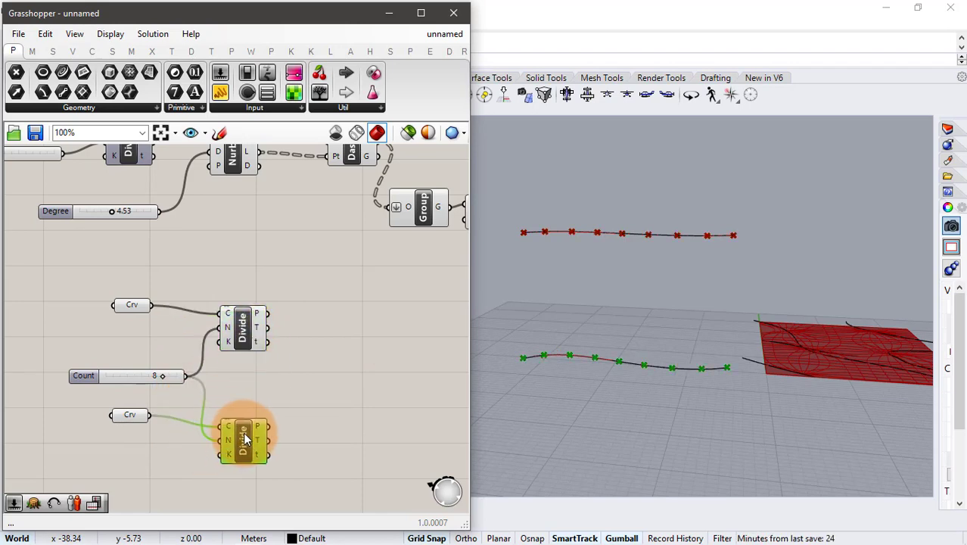
- Add an Arc SED component and connect the upper Divide Curve's P output to S and the lower one's P output to E
left_click(308, 372)
double_click(307, 370)
type("arc")
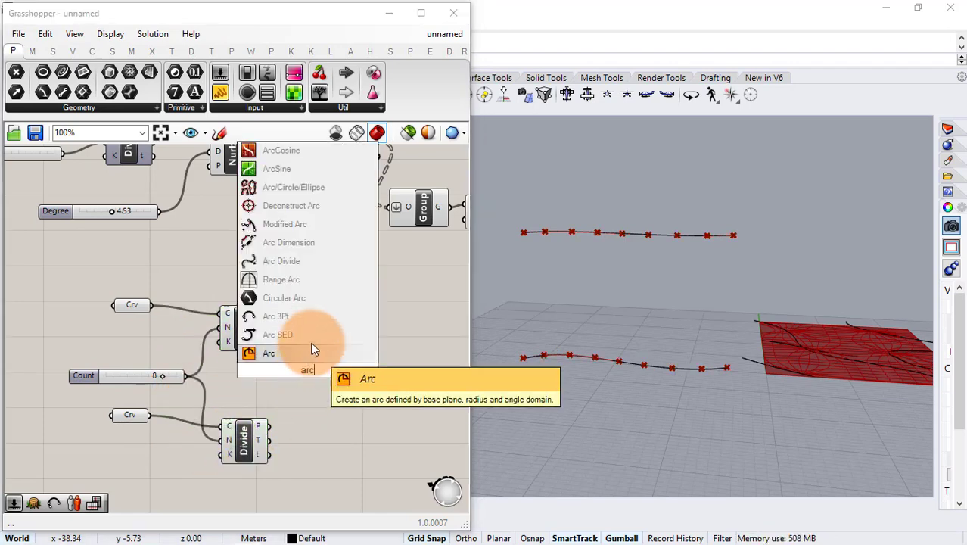
left_click(313, 347)
left_click_drag(267, 312, 332, 378)
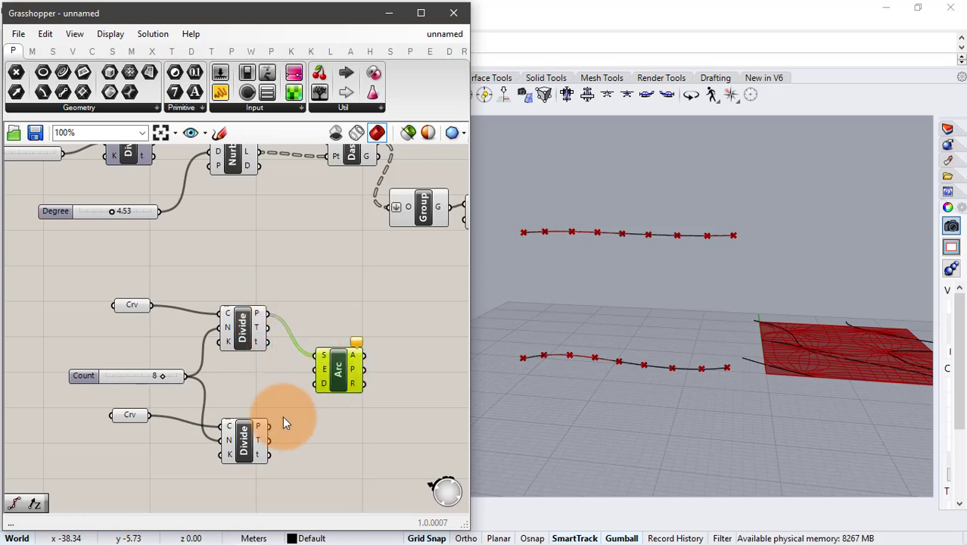
left_click_drag(268, 425, 316, 369)
- Add a Unit Z vector below the lower Divide Curve and connect it to the Arc SED's D input
double_click(276, 475)
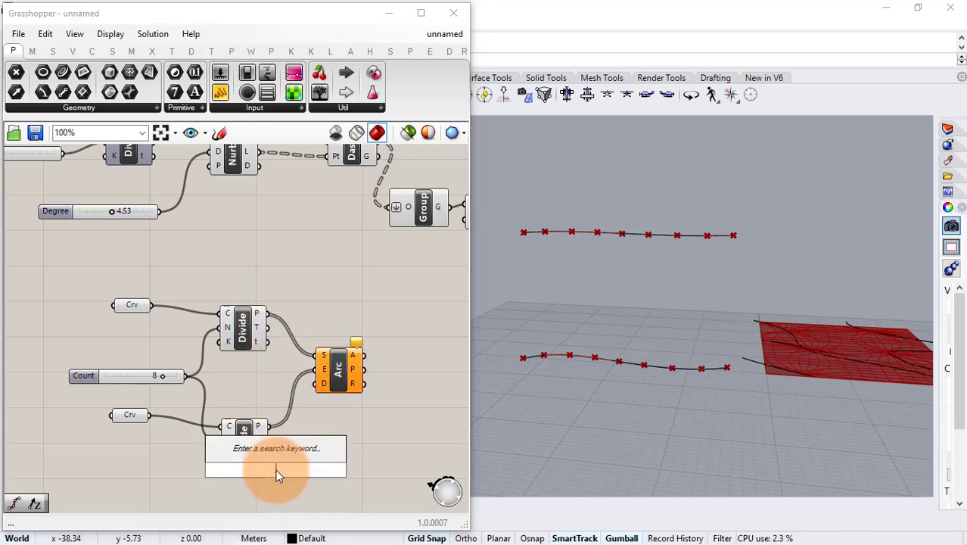
type("unit z")
key("Return")
left_click_drag(299, 470, 317, 383)
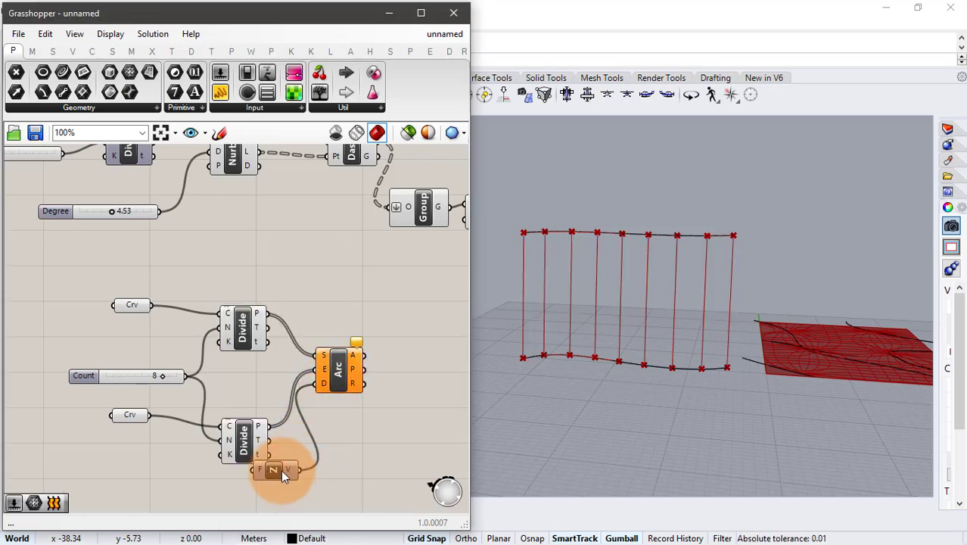
left_click_drag(281, 470, 270, 493)
left_click(343, 427)
- Add a Loft component and connect the Arc SED's A output to its C input
right_click_drag(363, 388, 269, 364)
double_click(324, 338)
type("lo")
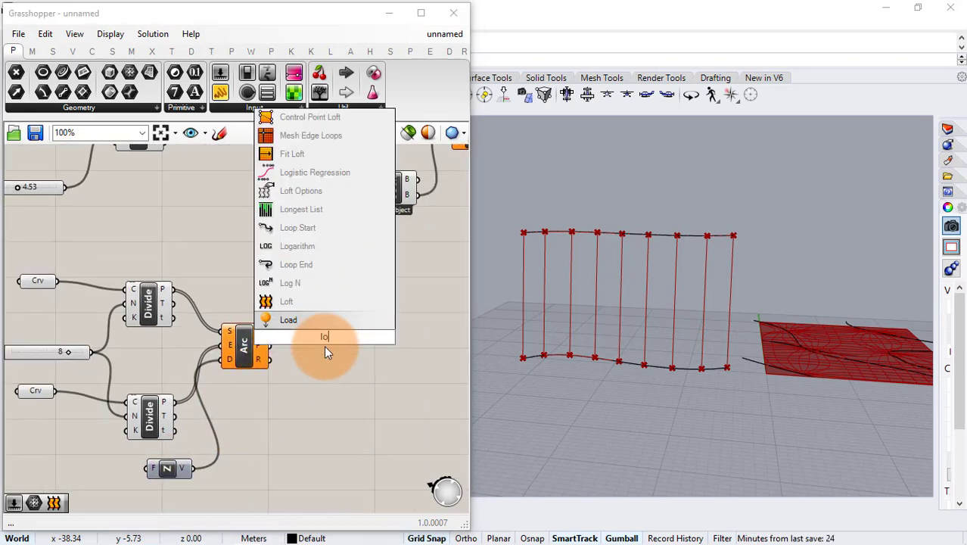
left_click(320, 305)
left_click_drag(271, 331, 303, 331)
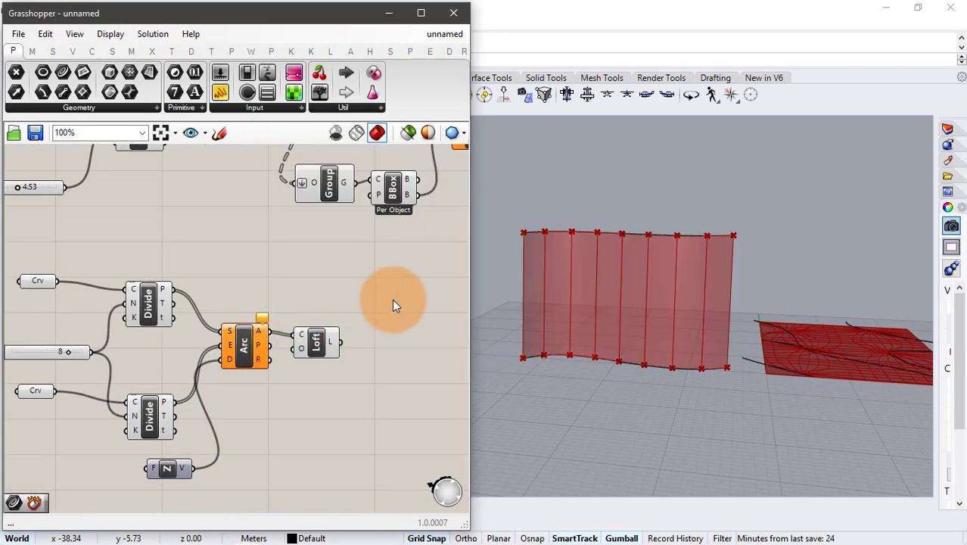
- Reposition the Map to Surface component and connect the Loft output to its T input
right_click_drag(385, 303, 250, 331)
scroll(250, 330, "down", 1)
left_click_drag(299, 182, 333, 227)
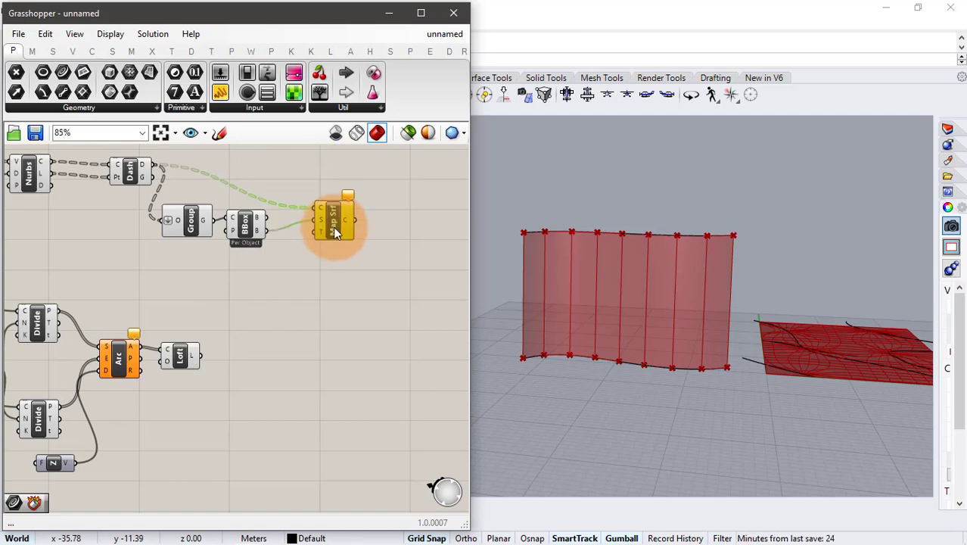
left_click_drag(201, 354, 331, 231)
- Flatten the C output of Map to Surface and inspect the mapped curves in the Rhino viewport
right_click_drag(353, 246, 238, 242)
scroll(248, 221, "up", 4)
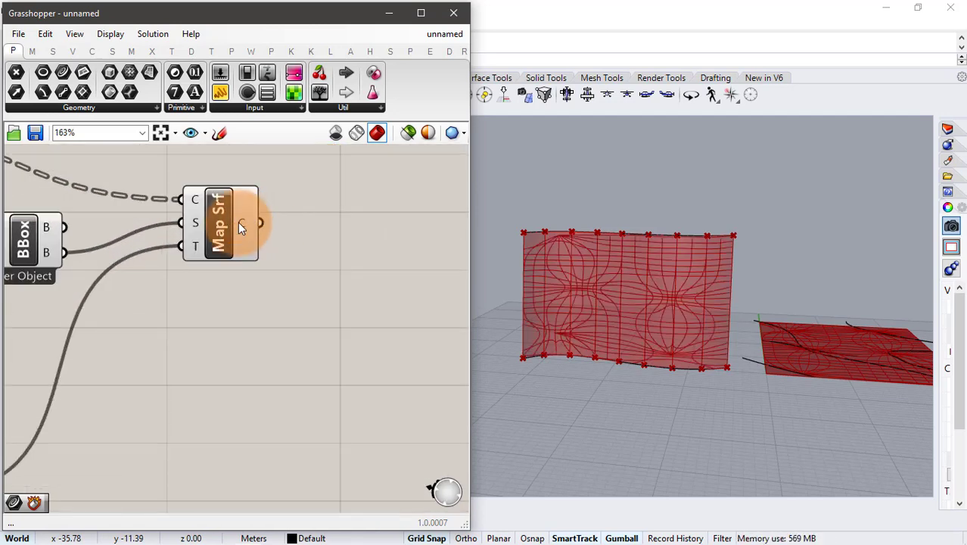
right_click(239, 222)
left_click(298, 280)
scroll(304, 262, "down", 3)
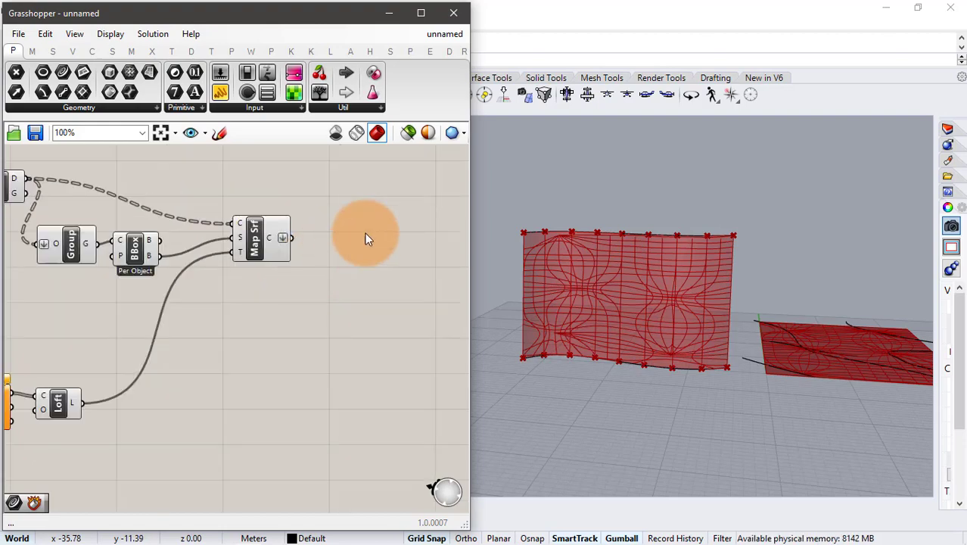
scroll(340, 236, "up", 1)
right_click_drag(336, 237, 302, 240)
left_click(195, 246)
scroll(576, 278, "up", 4)
right_click_drag(577, 279, 604, 283)
left_click(390, 246)
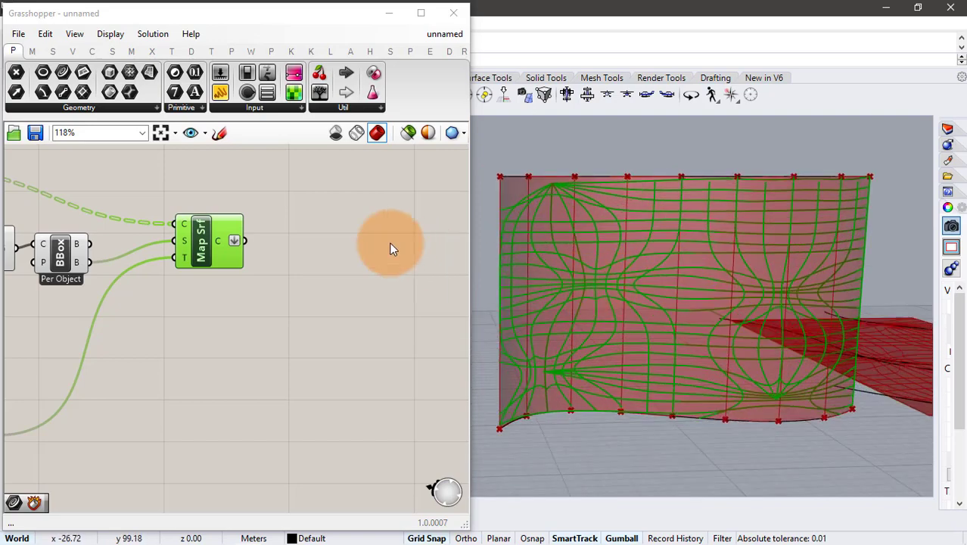
- Add a Curve parameter after Map to Surface and connect the flattened C output to it
double_click(303, 246)
type("crv")
key("Return")
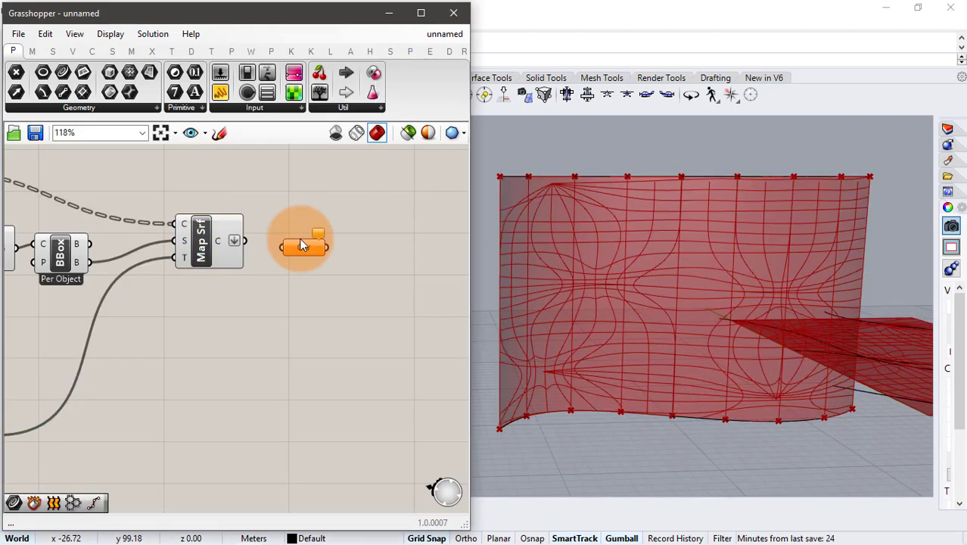
left_click_drag(243, 241, 277, 236)
left_click(375, 285)
right_click_drag(576, 227, 641, 276)
left_click(354, 288)
- Add a Pipe component and place it beyond the new Curve parameter
right_click_drag(383, 245, 242, 241)
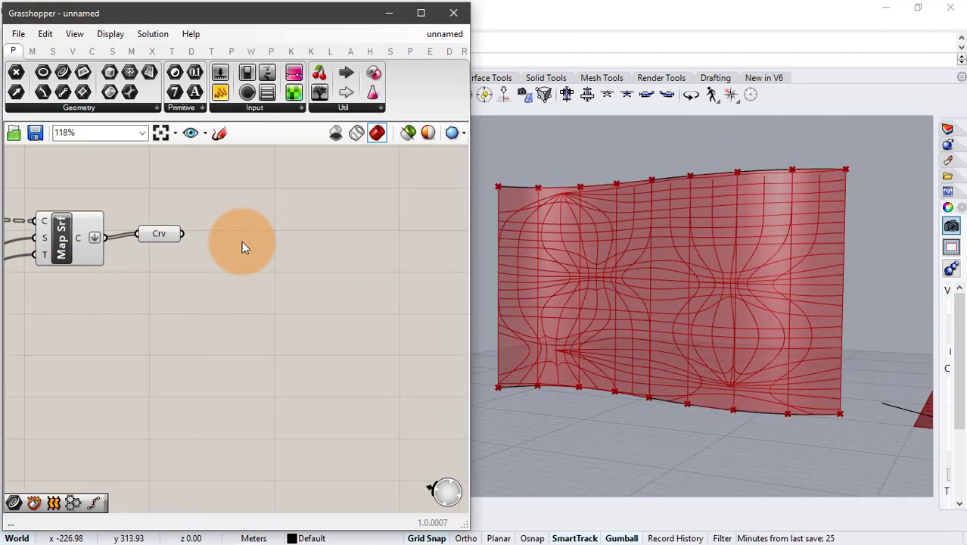
double_click(242, 241)
type("pip")
left_click(237, 224)
left_click_drag(243, 242, 298, 245)
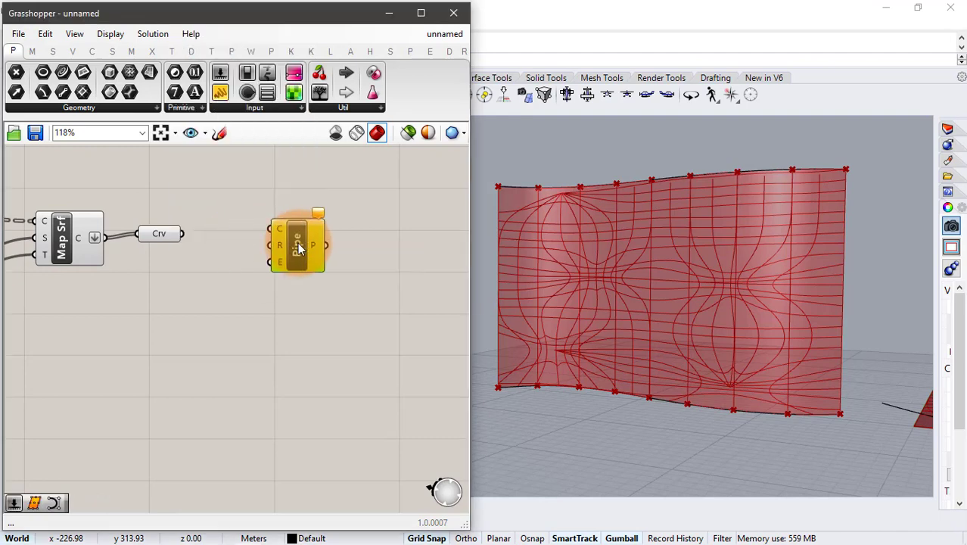
- Add a 0.20 number slider to the Pipe's R input and connect the Curve parameter to its C input
double_click(195, 281)
type("0.20")
key("Return")
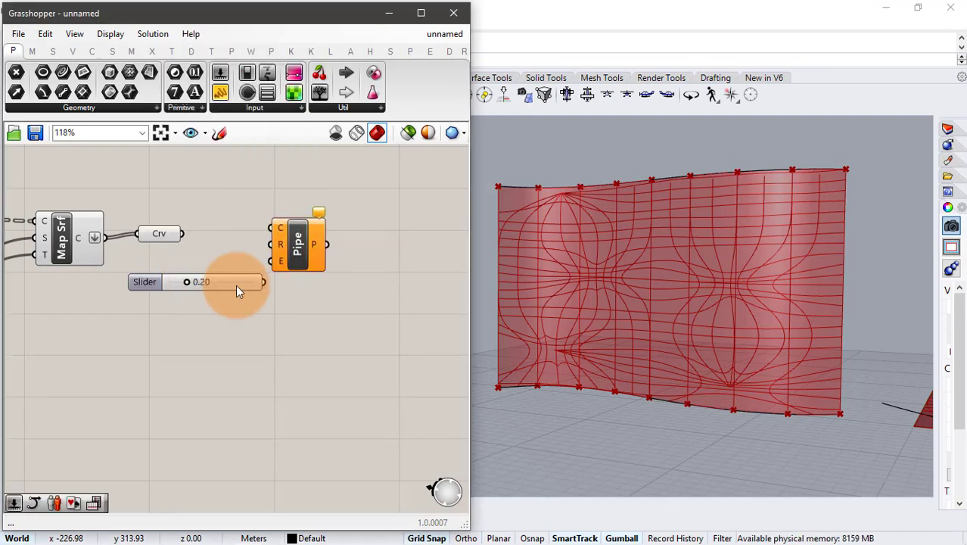
left_click_drag(267, 282, 270, 245)
left_click_drag(183, 235, 323, 254)
left_click(286, 311)
- Set the Pipe's Radius slider to 0.05 and inspect the pipes up close
double_click(215, 282)
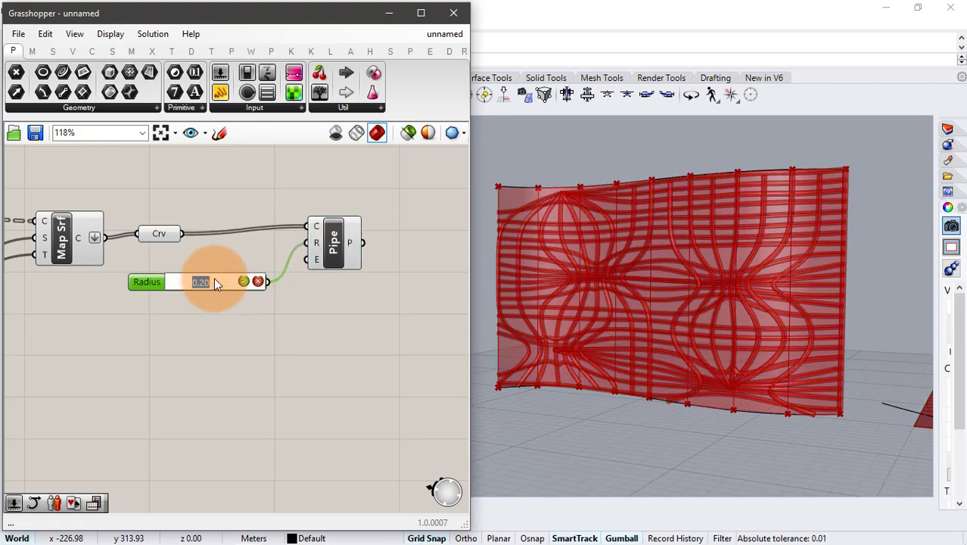
key("Return")
left_click(224, 318)
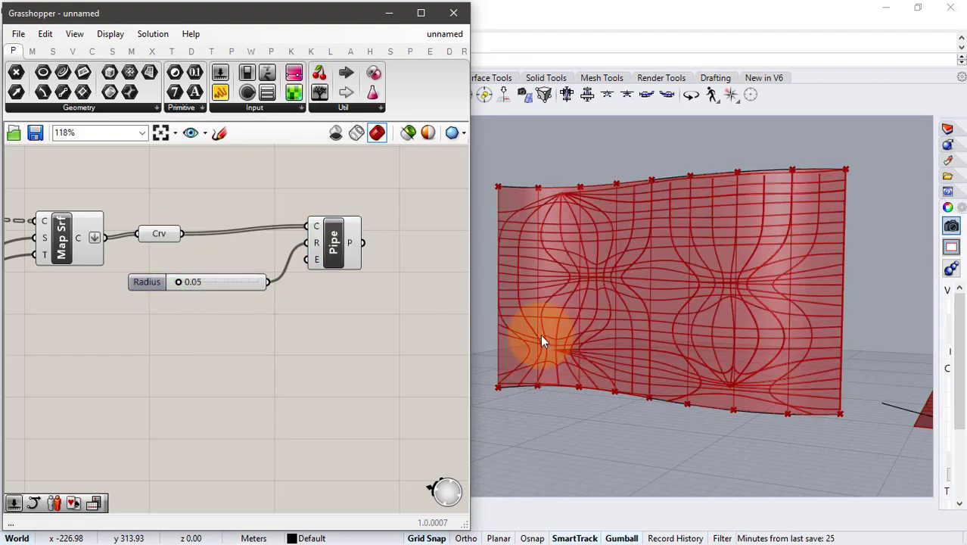
scroll(540, 334, "up", 5)
scroll(578, 307, "down", 5)
left_click(592, 302)
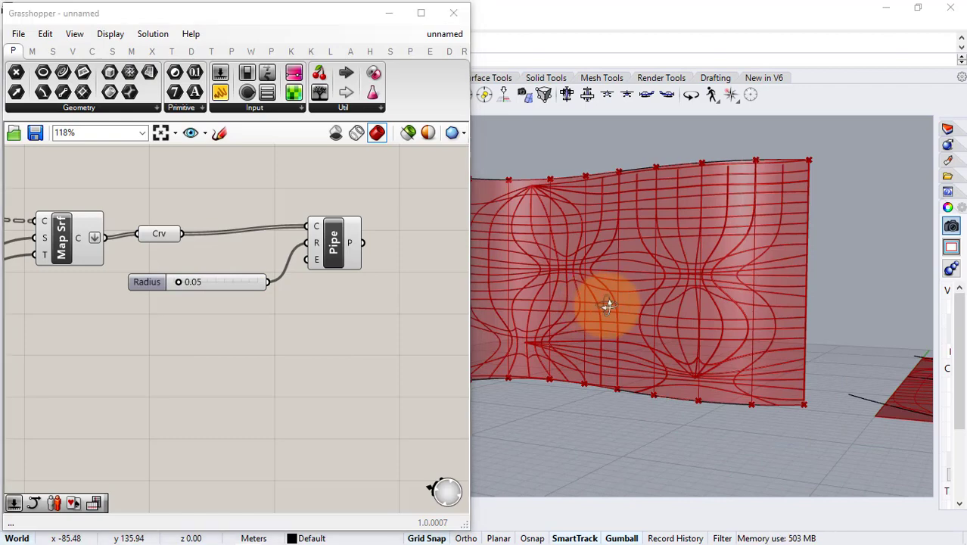
scroll(591, 297, "up", 8)
- Set the Pipe's Radius slider to 0.08 and review the piped pattern on the lofted surface
double_click(211, 284)
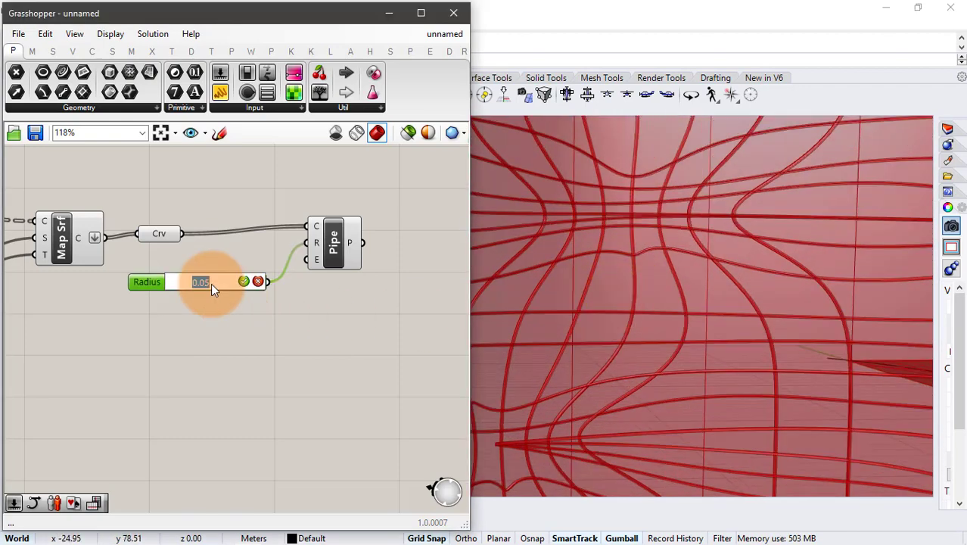
key("BackSpace")
type(".08")
key("Return")
scroll(575, 277, "down", 4)
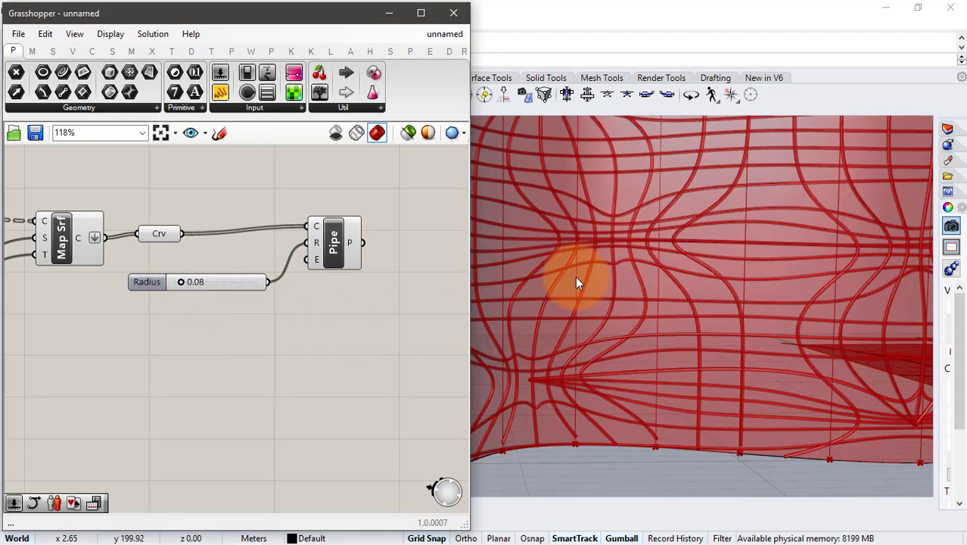
left_click(626, 295)
scroll(590, 284, "up", 3)
right_click_drag(553, 277, 585, 284)
scroll(586, 284, "down", 3)
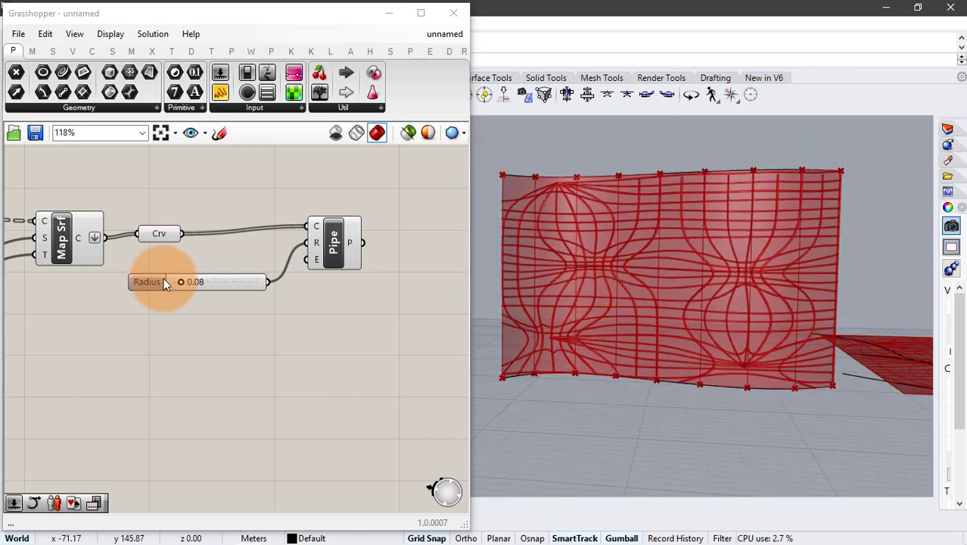
- Turn off the preview of the Pipe component
left_click_drag(375, 213, 243, 321)
middle_click(244, 321)
left_click(284, 274)
- Add an Extrude component below the Radius slider and connect the mapped Curve parameter to its B input
double_click(233, 351)
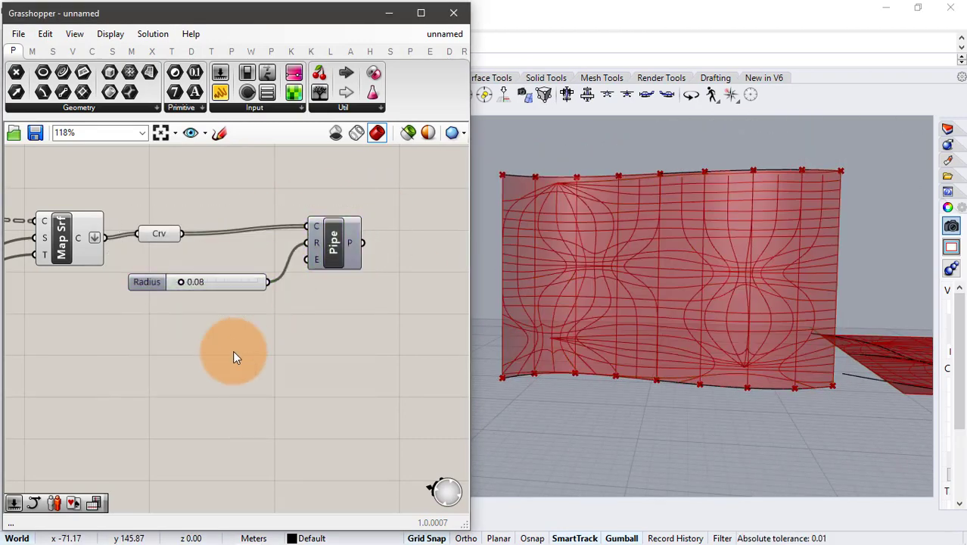
type("extr")
left_click(225, 333)
left_click_drag(181, 234, 202, 340)
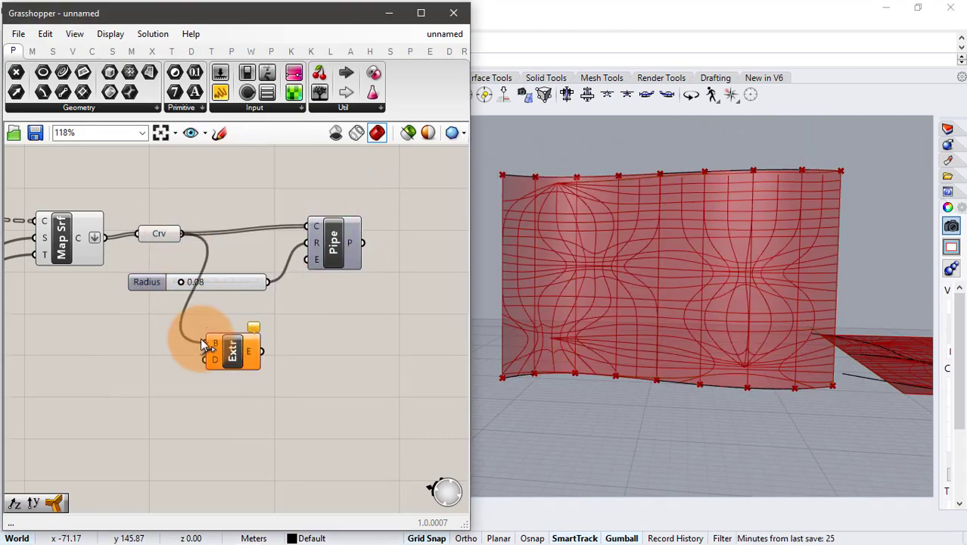
left_click_drag(254, 358, 305, 364)
- Add a Unit Z vector and connect it to the Extrude component's D input
double_click(212, 391)
type("z")
left_click(215, 375)
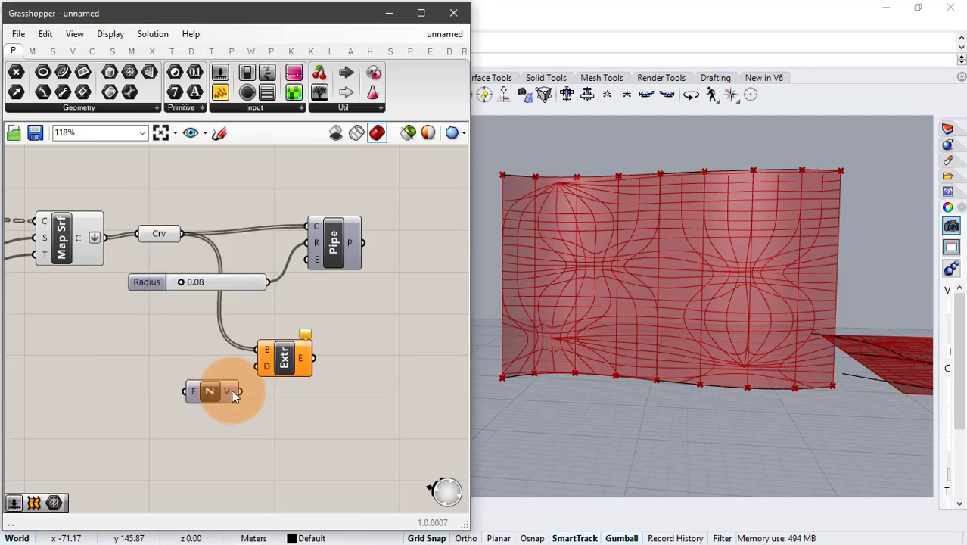
left_click_drag(240, 391, 254, 367)
- Add a 0.15 number slider, connect it to the Extrude's Unit Z factor input, and inspect the extruded strips
double_click(81, 417)
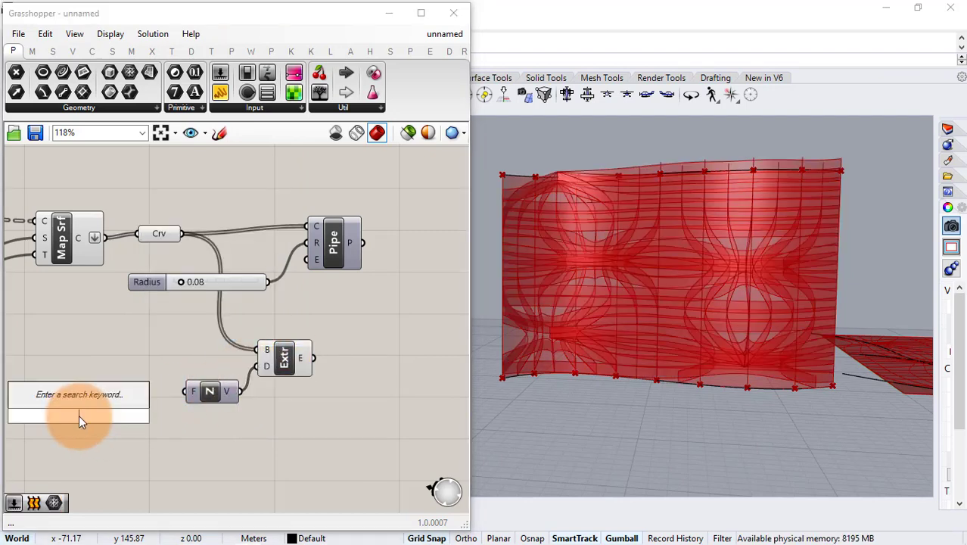
type("0.15")
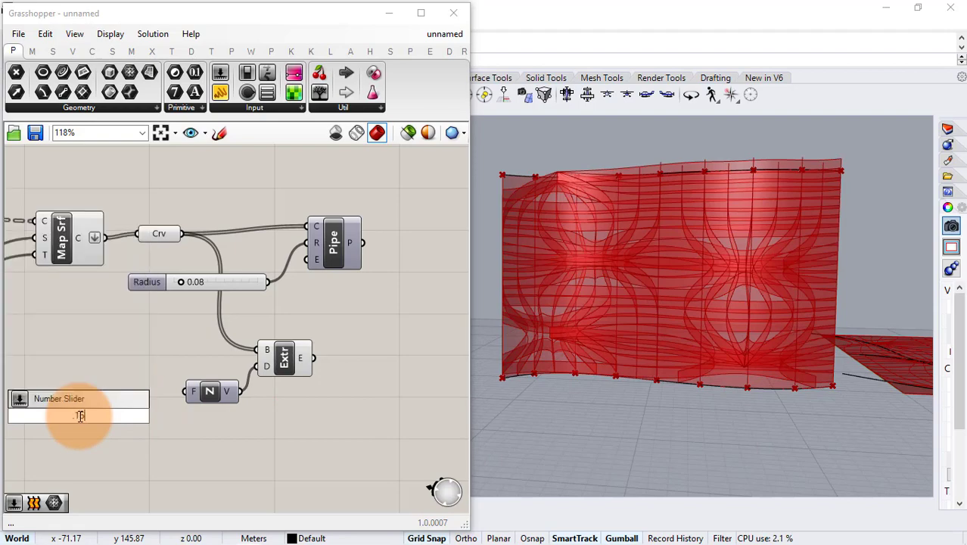
key("Return")
left_click_drag(148, 417, 185, 392)
scroll(567, 308, "up", 5)
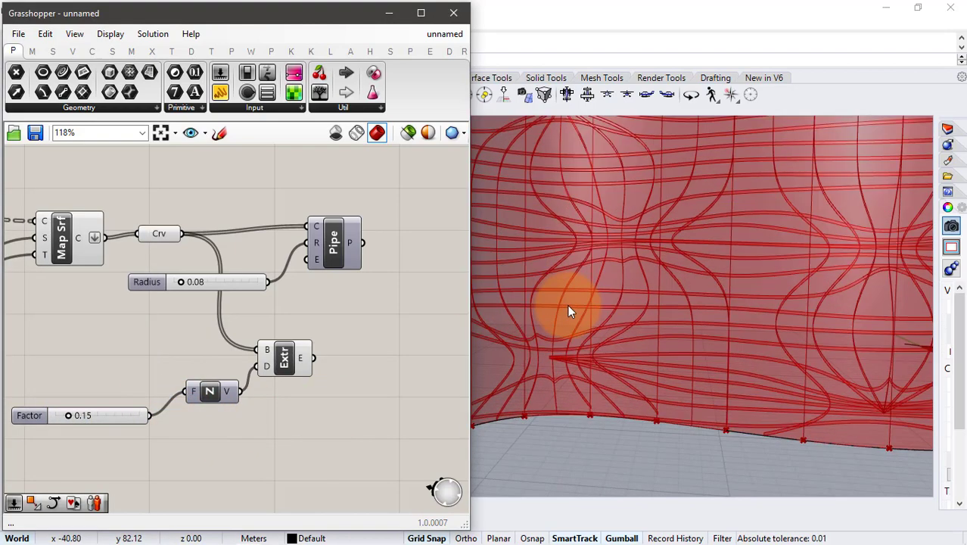
mouse_move(579, 307)
right_mouse_down()
mouse_move(634, 307)
mouse_move(575, 308)
right_mouse_up()
scroll(597, 303, "down", 3)
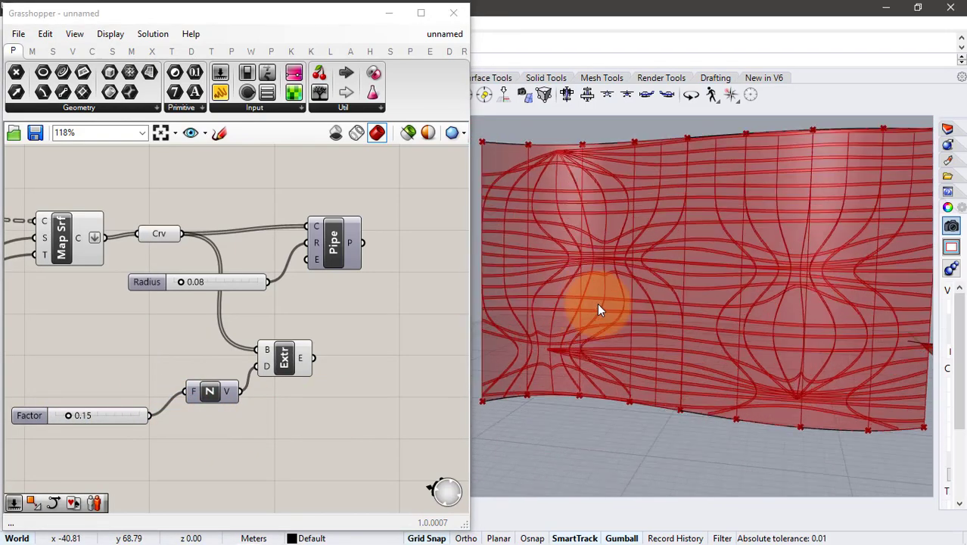
scroll(600, 328, "up", 8)
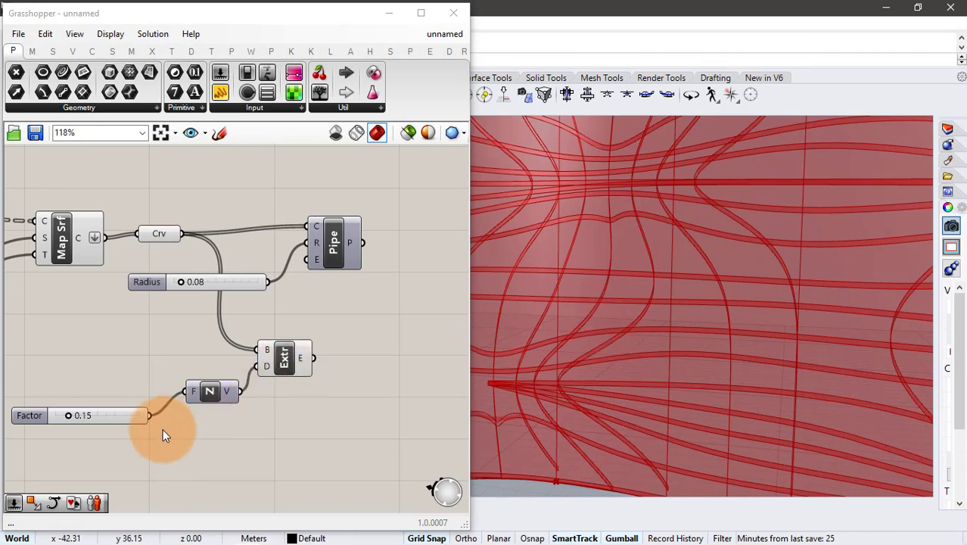
- Duplicate the Extrude component and connect the original's E output to the copy's B input
right_click_drag(216, 421, 200, 364)
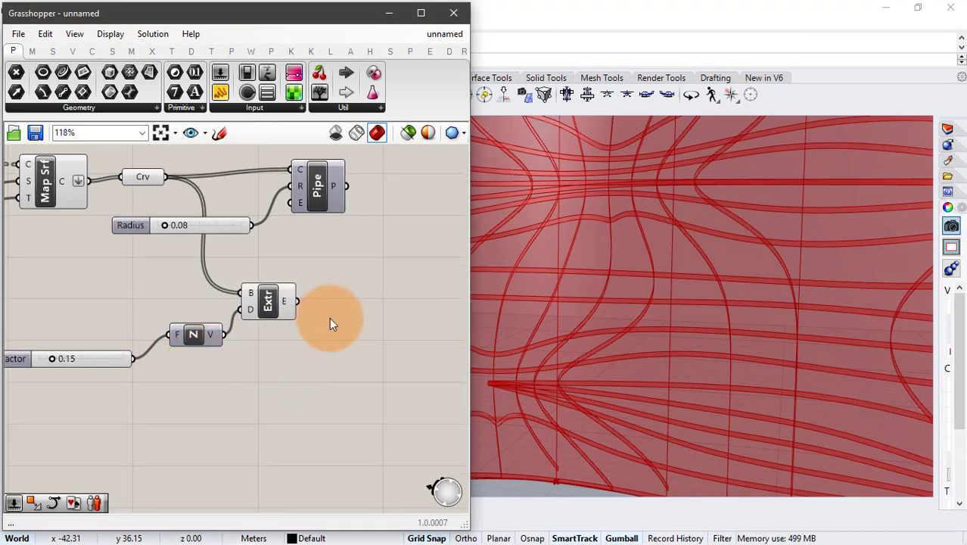
left_click(287, 304)
left_click_drag(279, 305, 389, 329, "alt")
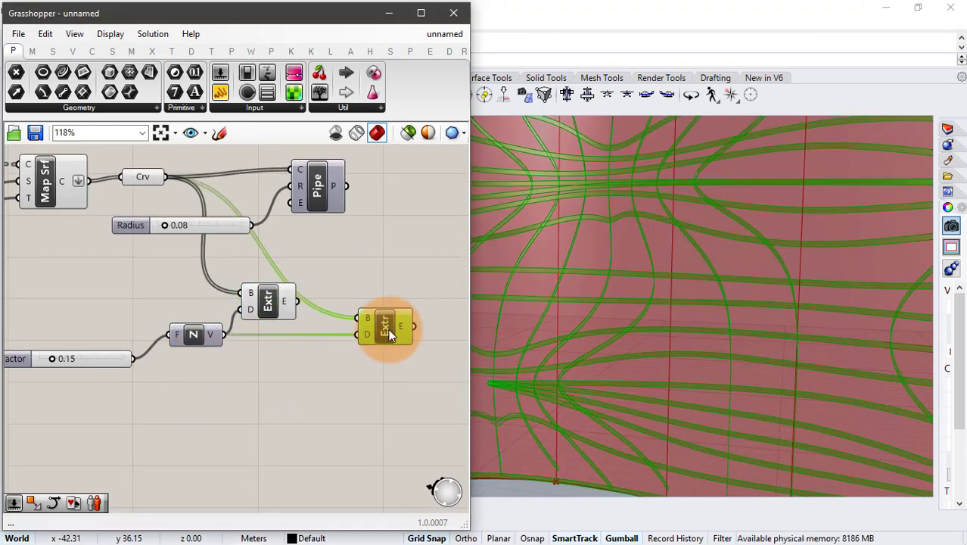
left_click_drag(298, 301, 350, 323)
- Add a Unit Y vector and connect it to the second Extrude's D input in place of Unit Z
double_click(267, 386)
type("y")
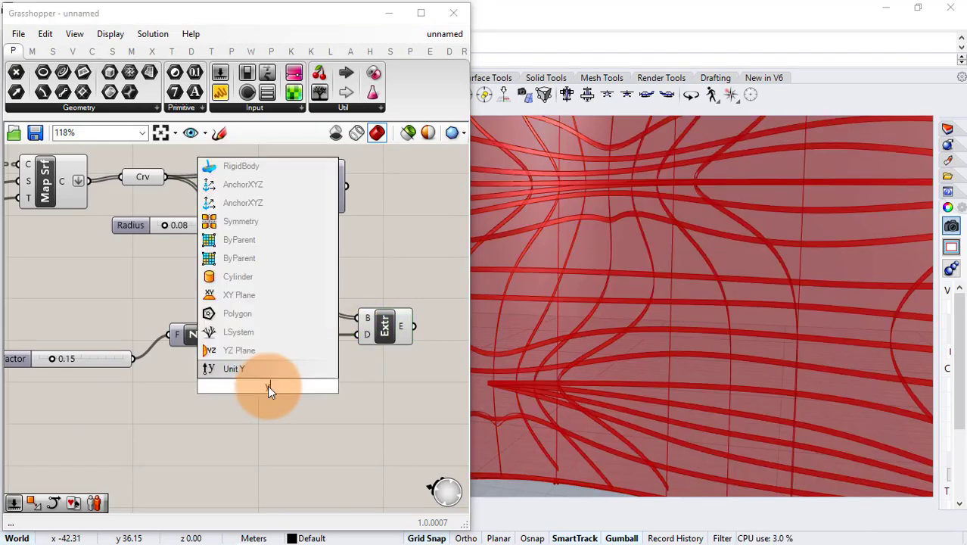
key("Return")
left_click_drag(297, 385, 361, 336)
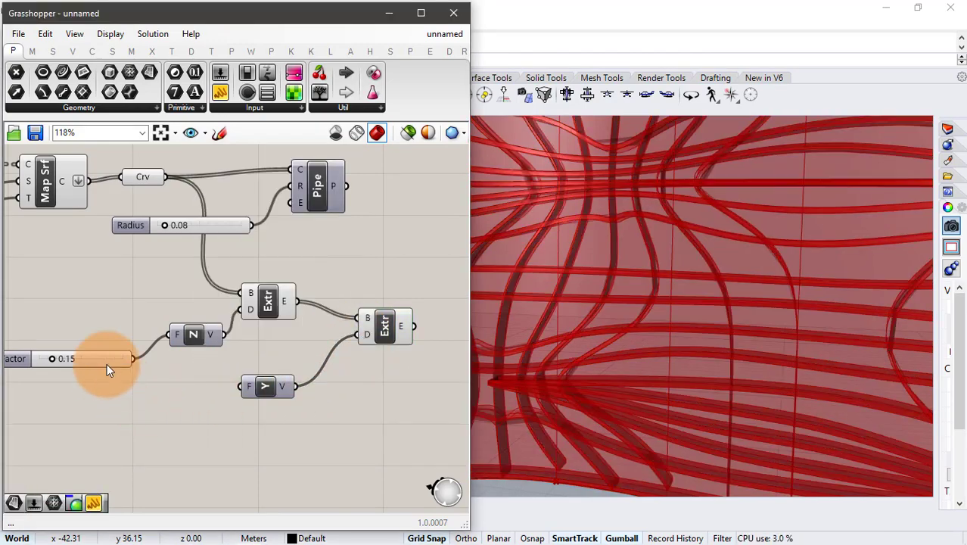
- Connect the 0.15 Factor slider to Unit Y's F input and add a Custom Preview fed by the second Extrude's E output
left_click_drag(133, 358, 242, 386)
right_click_drag(393, 394, 255, 378)
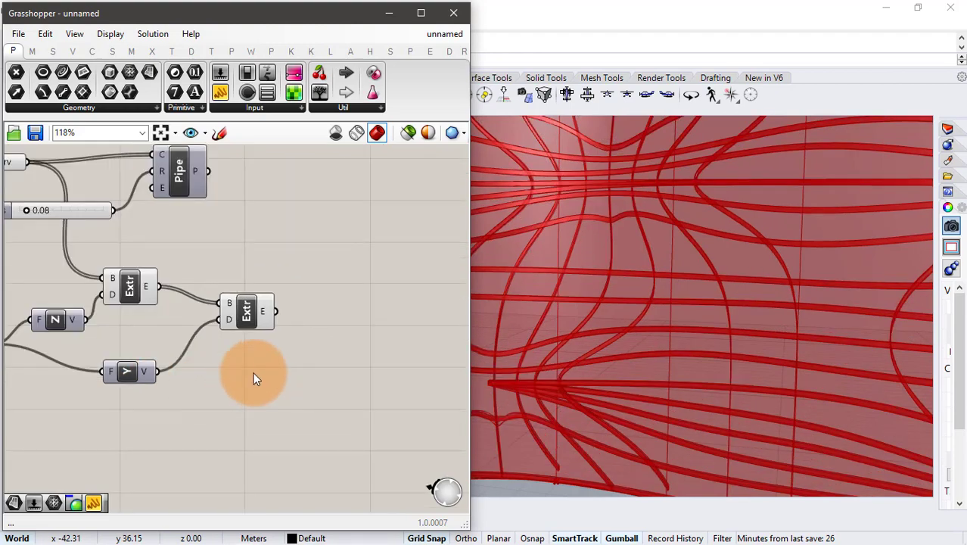
double_click(315, 325)
type("cus")
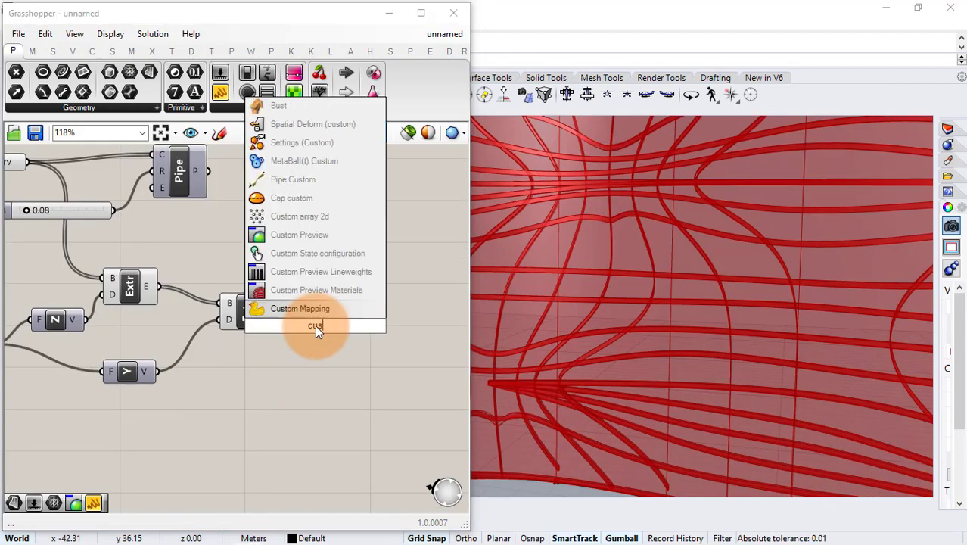
left_click(326, 234)
left_click_drag(277, 311, 294, 314)
- Add a white Colour Swatch and connect it to the Custom Preview's M input
double_click(244, 406)
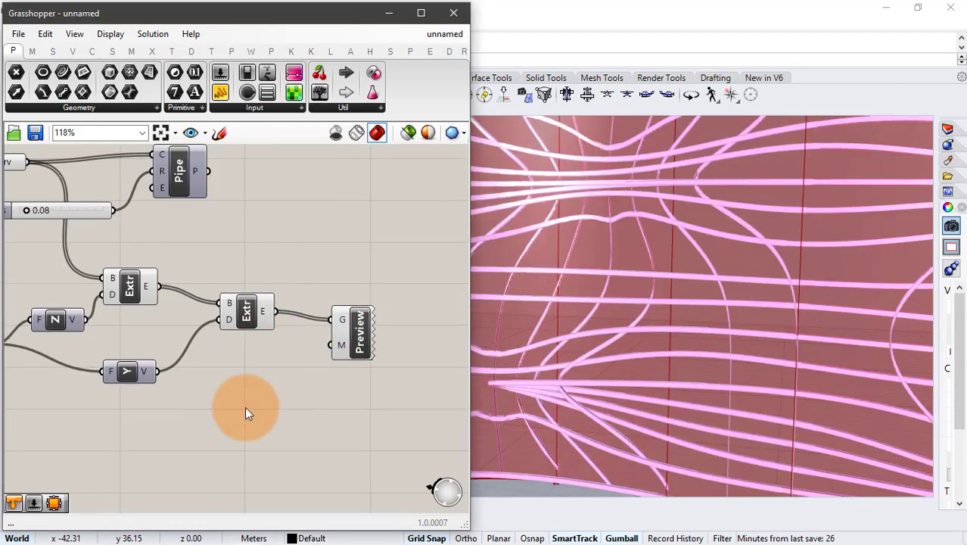
type("swa")
left_click(242, 335)
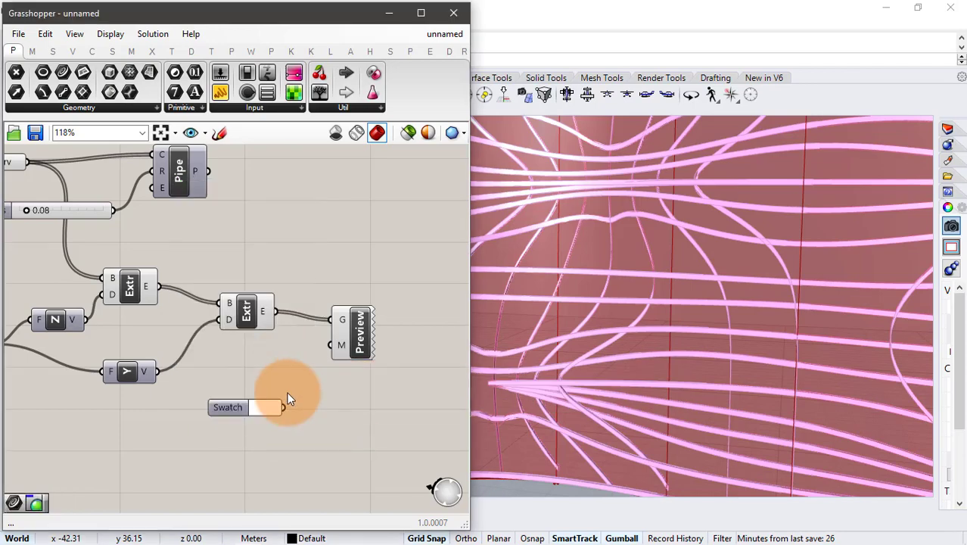
left_click_drag(283, 407, 331, 345)
- Examine the white extruded members along the lofted surface up close and as a whole
scroll(639, 365, "down", 5)
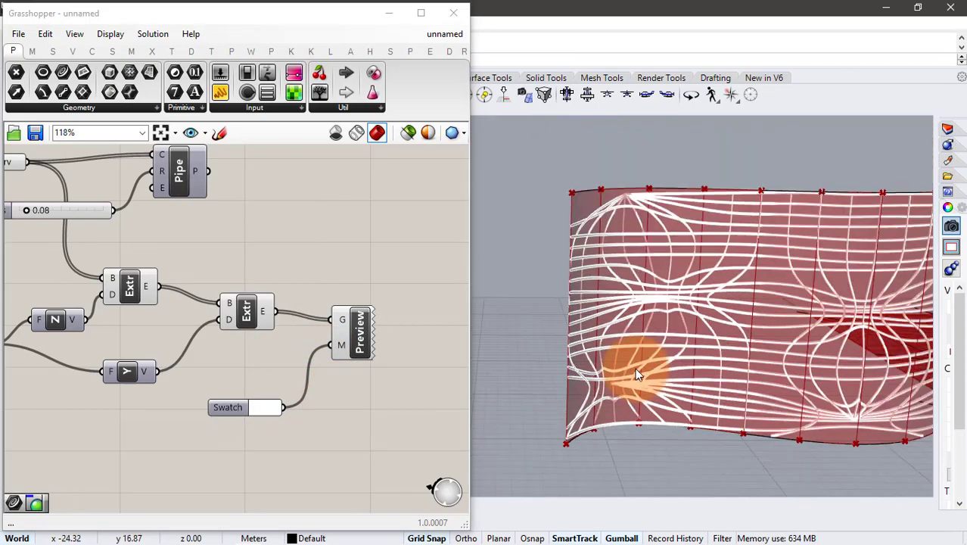
right_click_drag(635, 368, 586, 325)
scroll(587, 328, "up", 3)
scroll(237, 248, "down", 3)
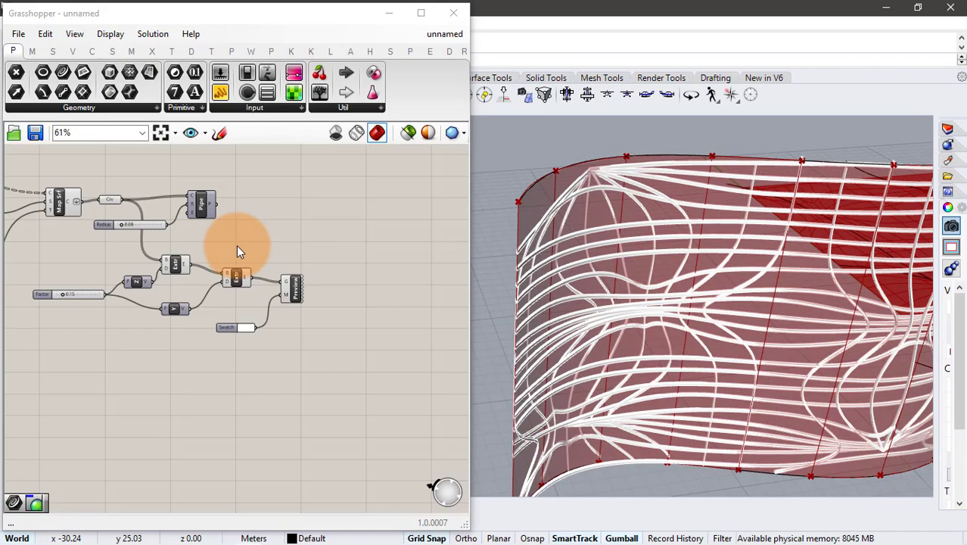
right_click_drag(128, 164, 211, 186)
scroll(667, 278, "up", 5)
right_click_drag(667, 278, 547, 235)
scroll(582, 275, "up", 6)
scroll(545, 237, "down", 5)
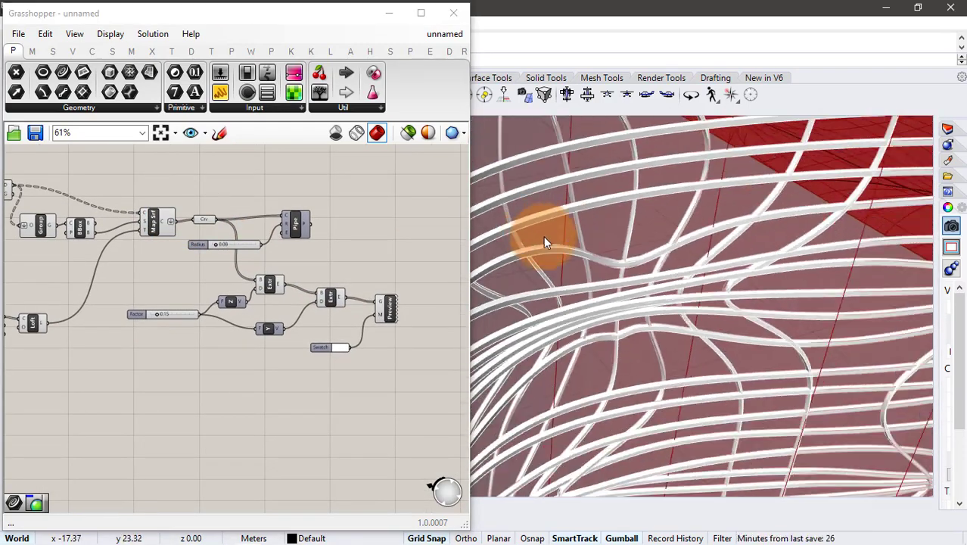
scroll(544, 237, "up", 2)
- Switch the Grasshopper preview meshes to a smoother quality setting and check the extruded members
left_click(464, 135)
left_click(477, 196)
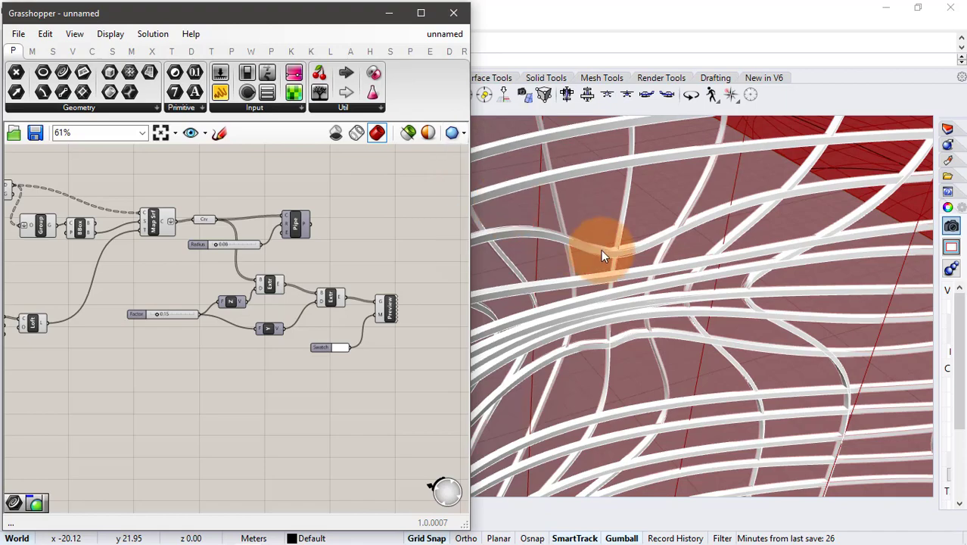
right_click_drag(626, 289, 703, 356)
- Turn off the preview of both Extrude components and their Unit Z and Unit Y vectors
left_click(337, 296)
scroll(358, 276, "up", 2)
left_click_drag(313, 260, 76, 367)
middle_click(240, 345)
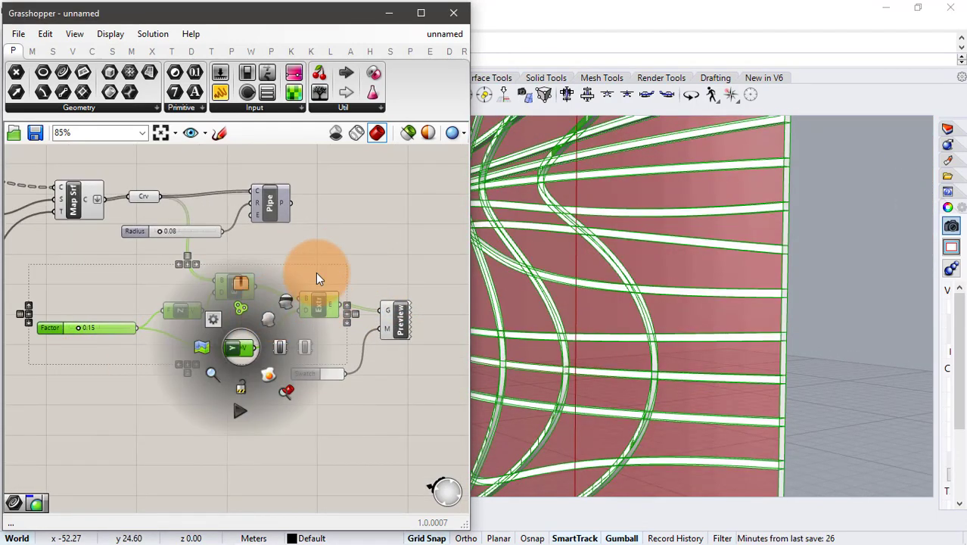
left_click(286, 301)
- Connect the Pipe's P output to the Custom Preview's G input in place of the second Extrude and view the whole piped surface
left_click_drag(384, 310, 385, 311)
left_click_drag(402, 314, 417, 299)
left_click(410, 270)
right_click_drag(616, 273, 603, 244)
scroll(690, 266, "down", 5)
scroll(678, 301, "down", 4)
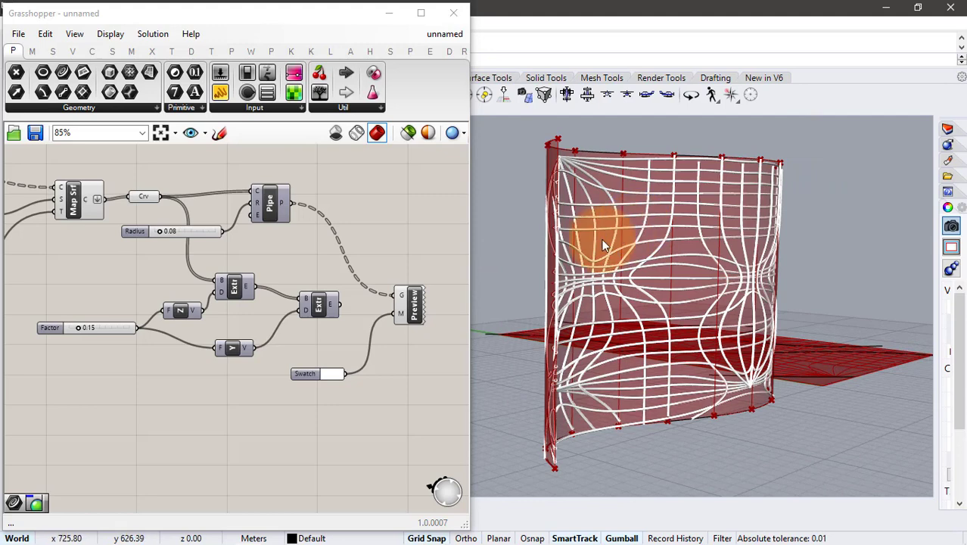
- Bake the second Extrude component's geometry into Rhino as a group
left_click(413, 305)
left_click(271, 208)
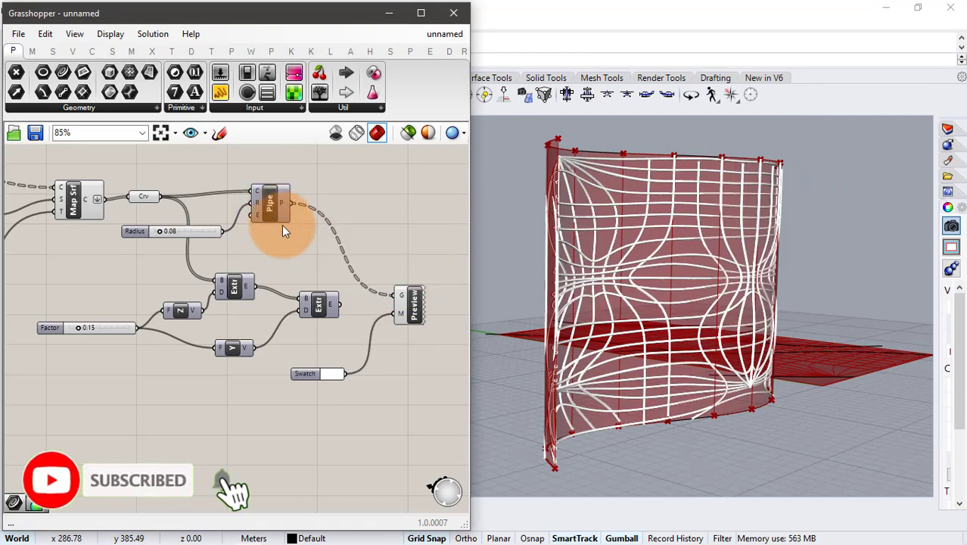
right_click(319, 301)
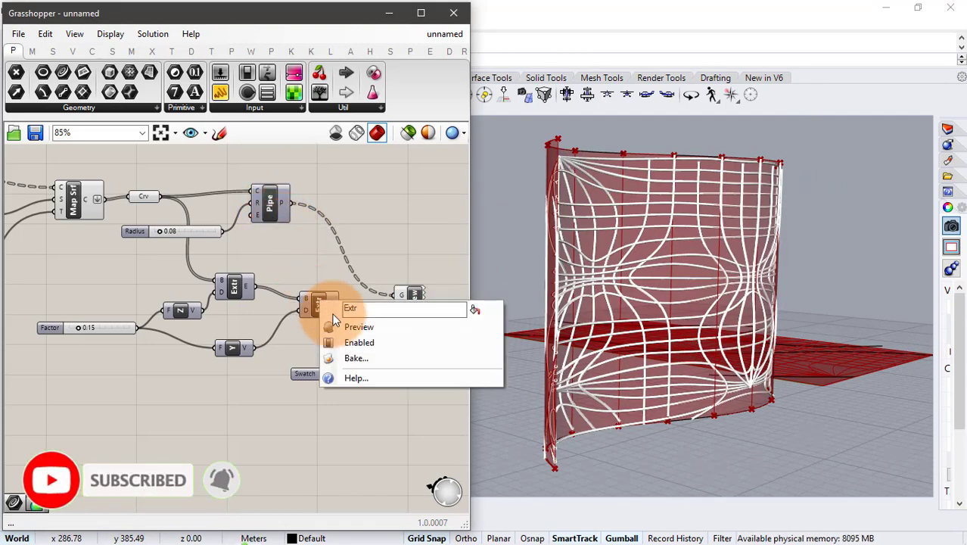
left_click(353, 358)
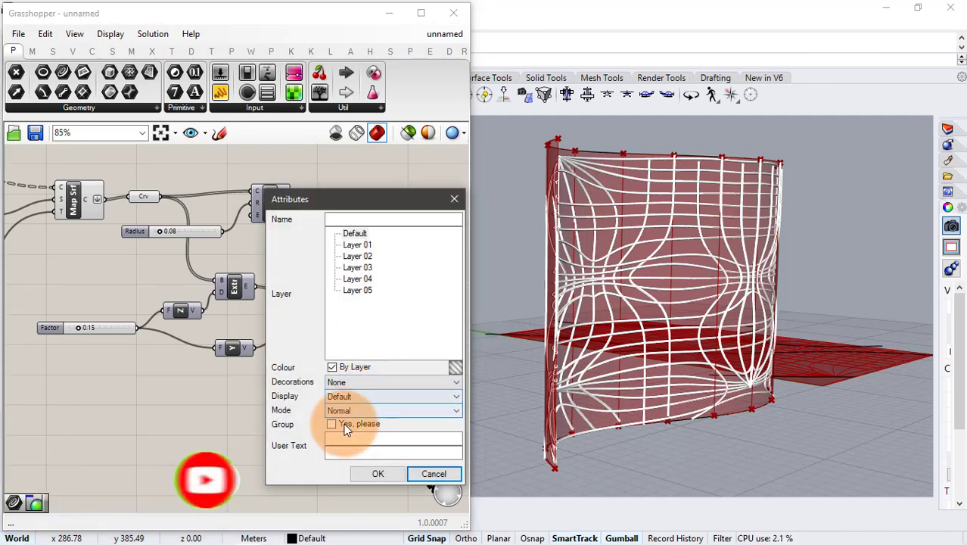
left_click(346, 427)
left_click(377, 474)
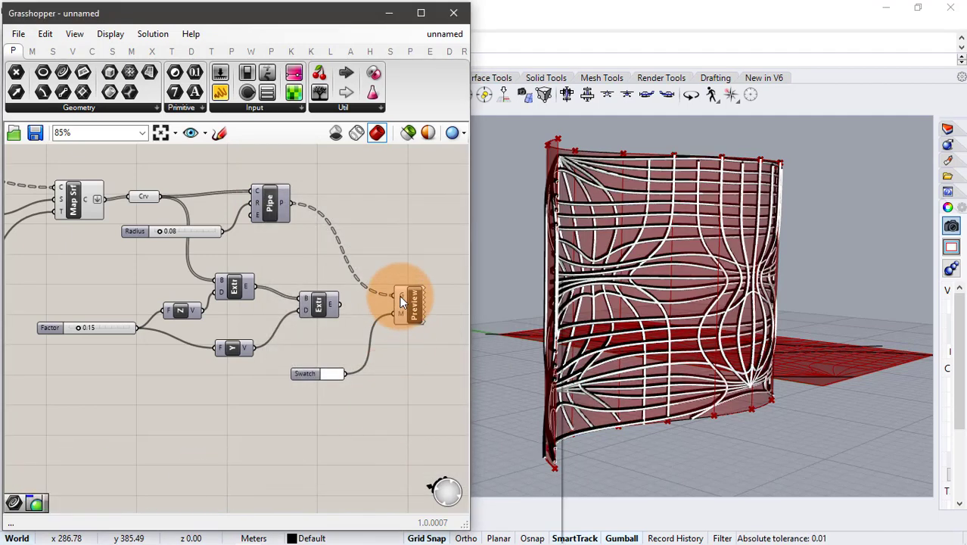
- Delete the Custom Preview component from the definition
right_click(400, 297)
left_click(409, 230)
left_click_drag(425, 261, 416, 355)
key("Delete")
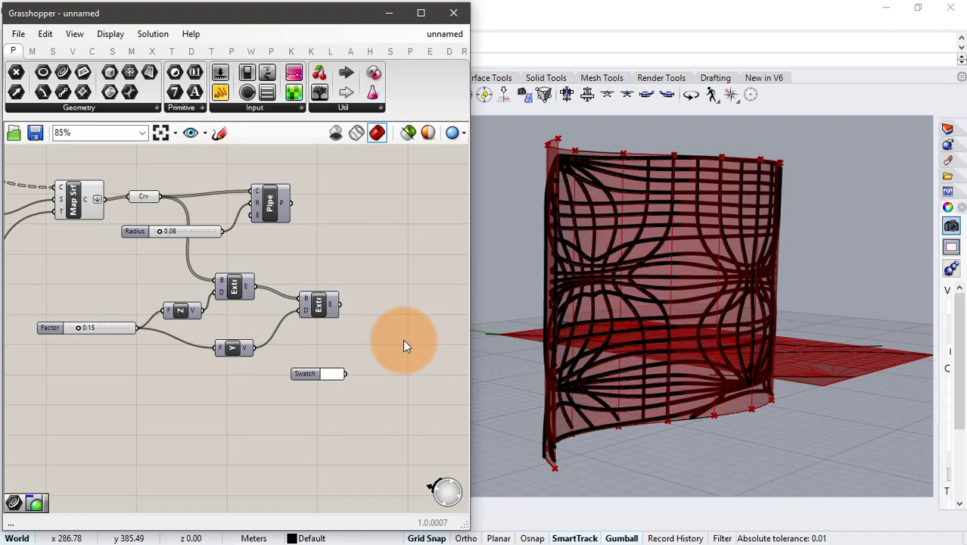
- Minimize Grasshopper and set Rhino's Perspective viewport to the Artistic display mode
right_click_drag(210, 243, 280, 250)
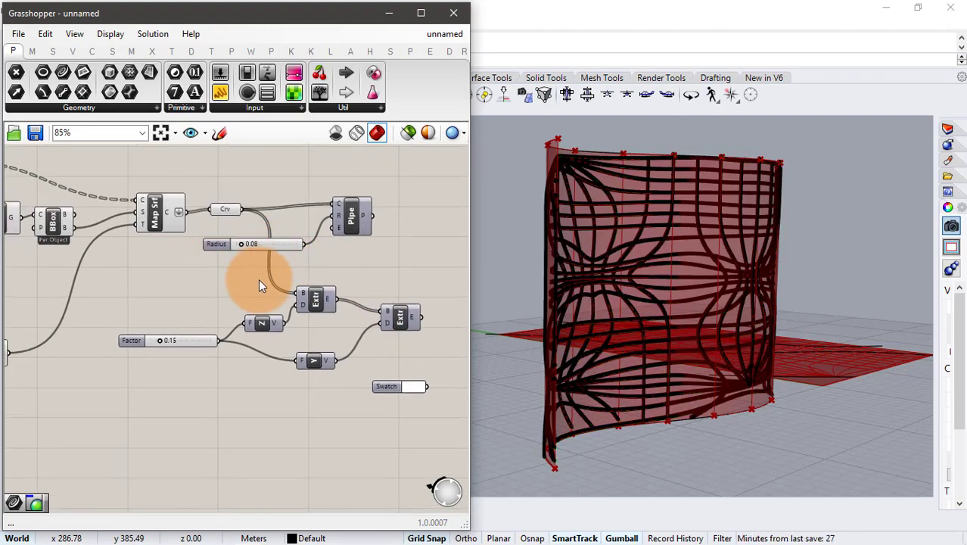
left_click(390, 14)
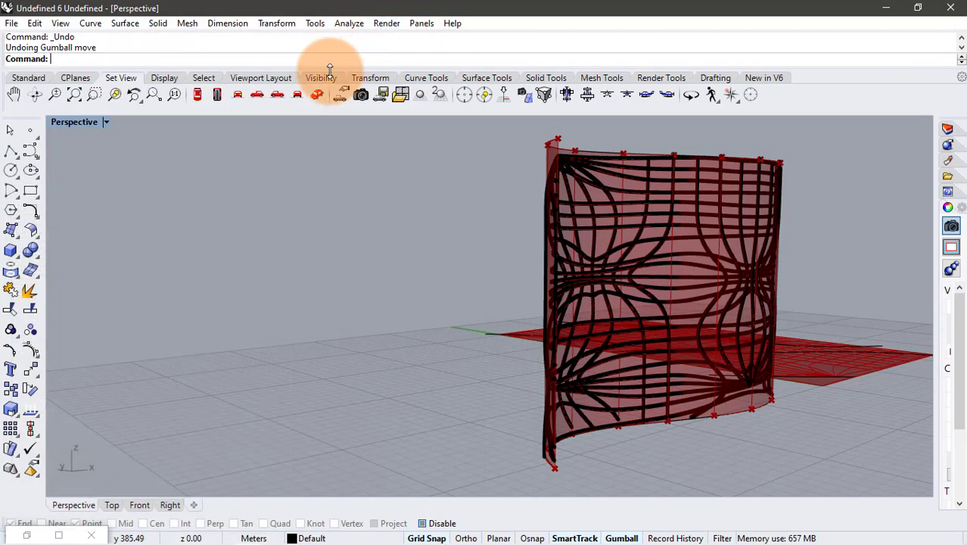
left_click(106, 122)
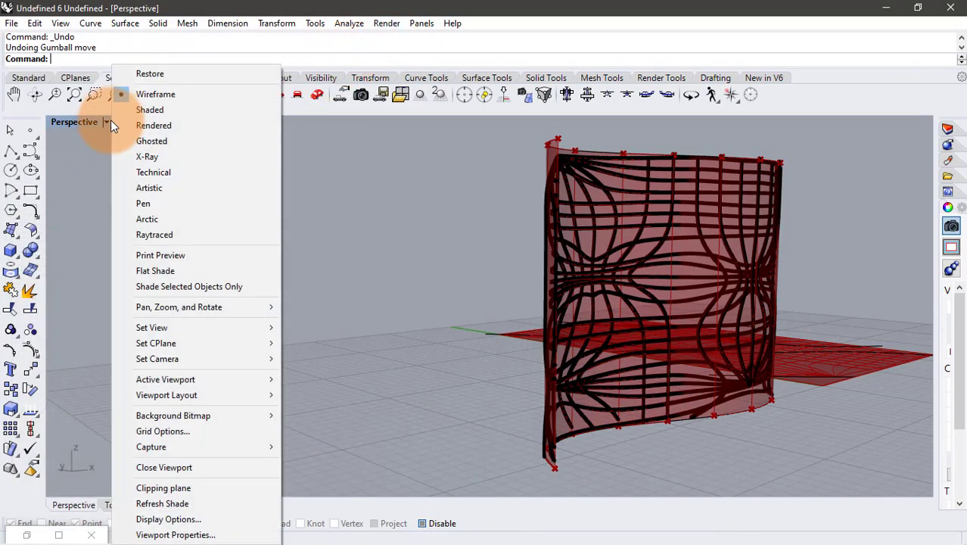
left_click(138, 186)
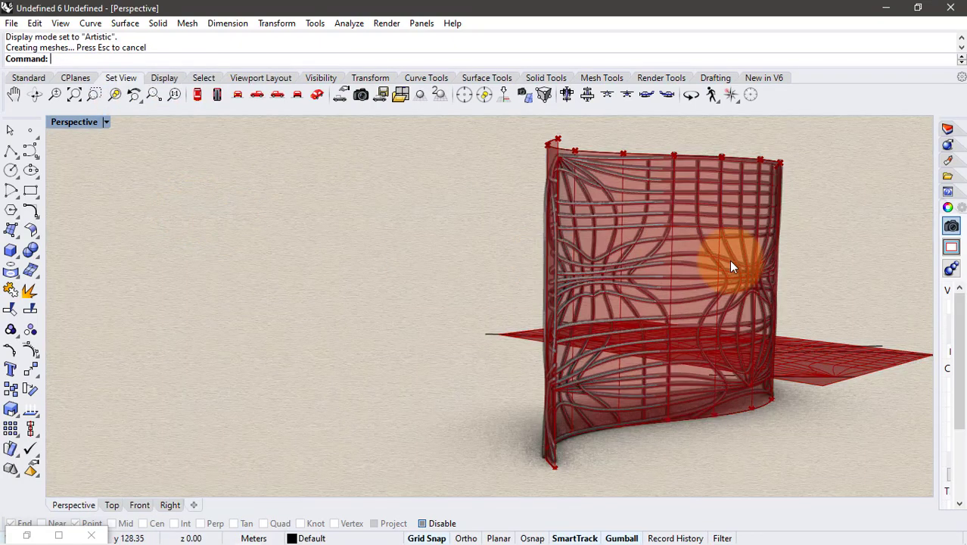
right_click_drag(726, 260, 658, 260, "shift")
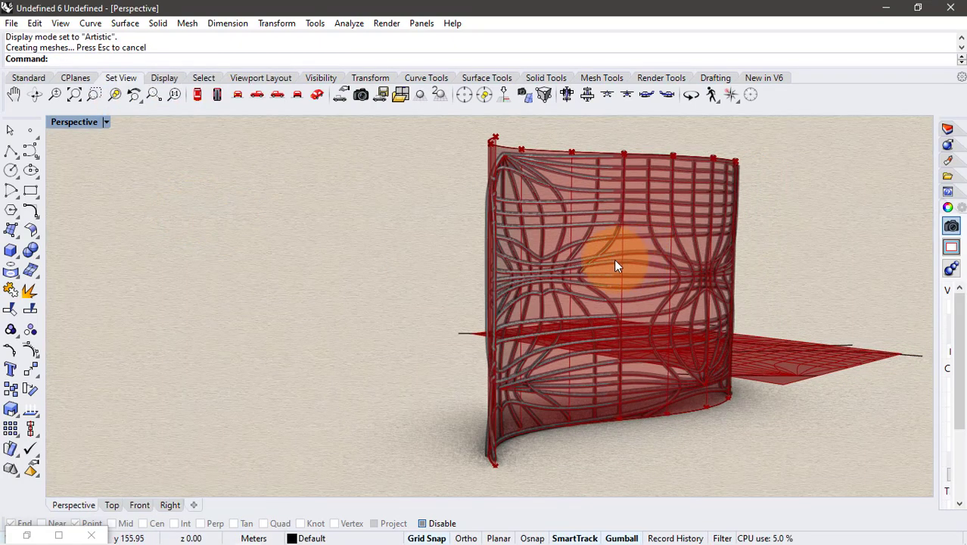
scroll(614, 265, "up", 5)
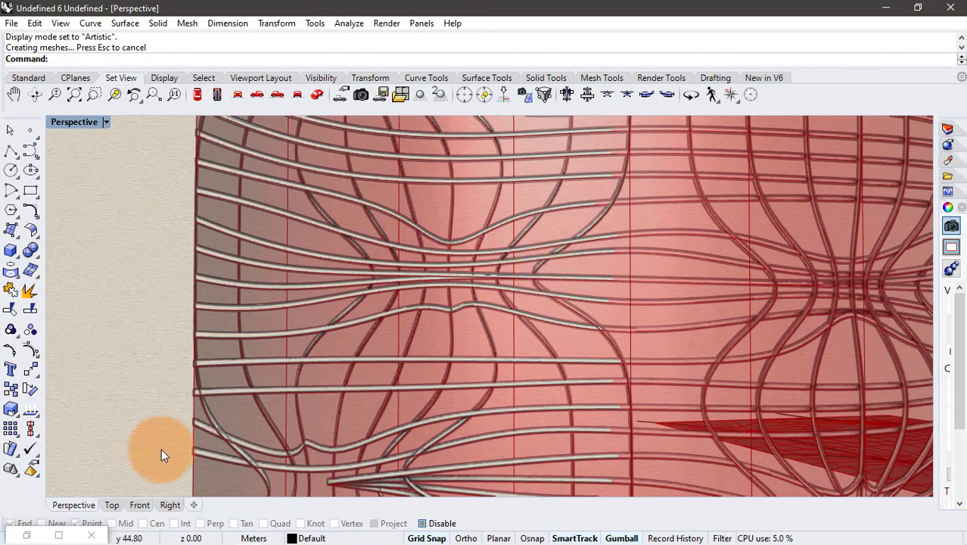
- Restore Grasshopper, turn off the preview of all components in the definition, and minimize it again
left_click(27, 535)
scroll(233, 280, "down", 5)
left_click_drag(159, 308, 52, 365)
middle_click(142, 367)
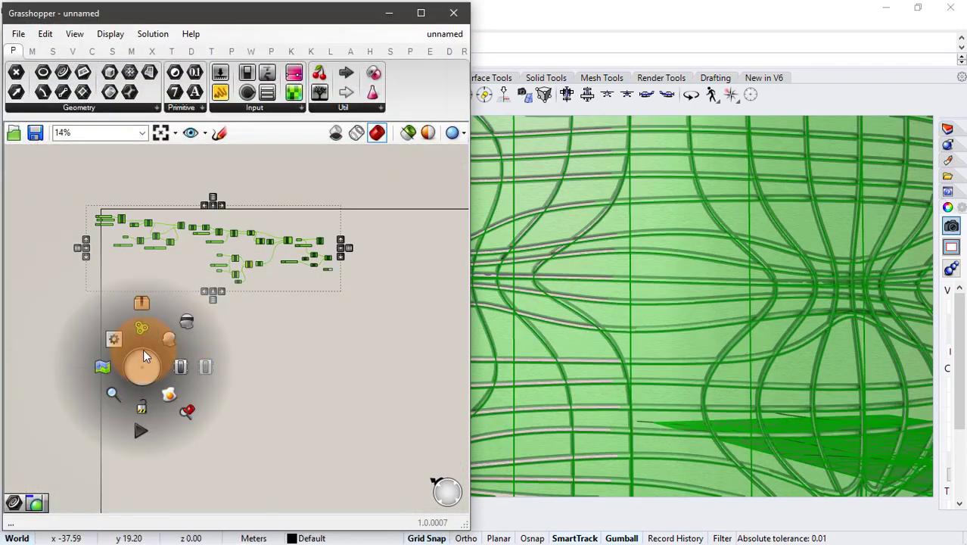
left_click(193, 321)
left_click(392, 15)
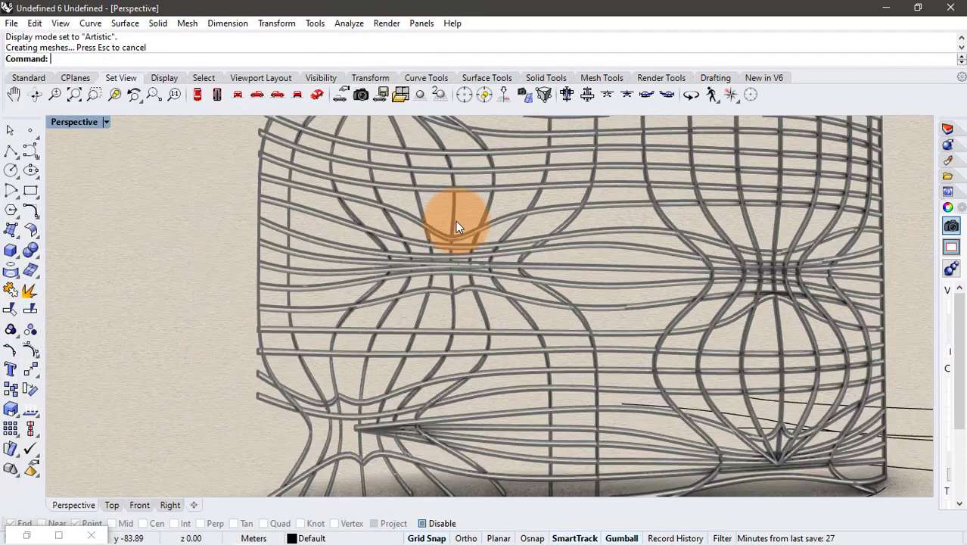
- Examine the baked lattice in the Artistic display from several sides and distances
right_click_drag(454, 216, 543, 261)
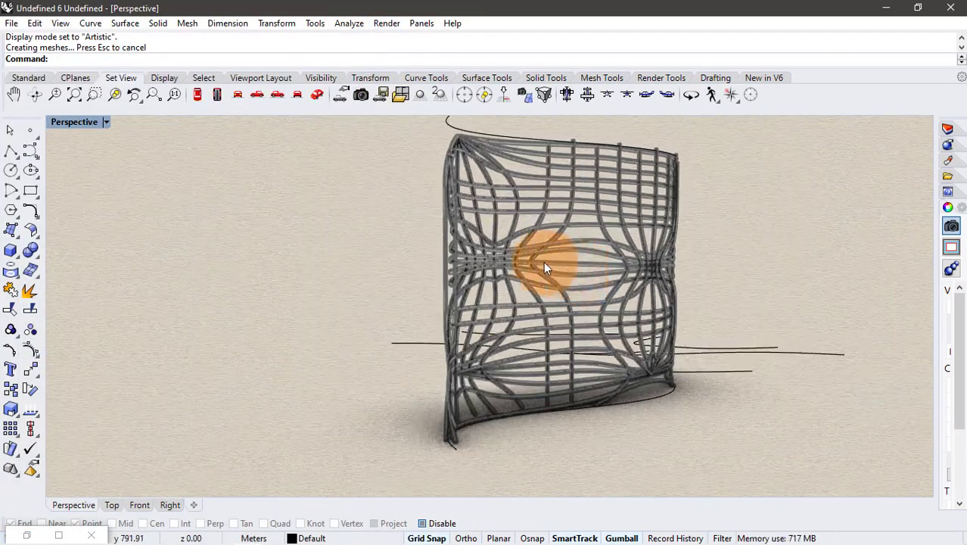
scroll(524, 257, "up", 2)
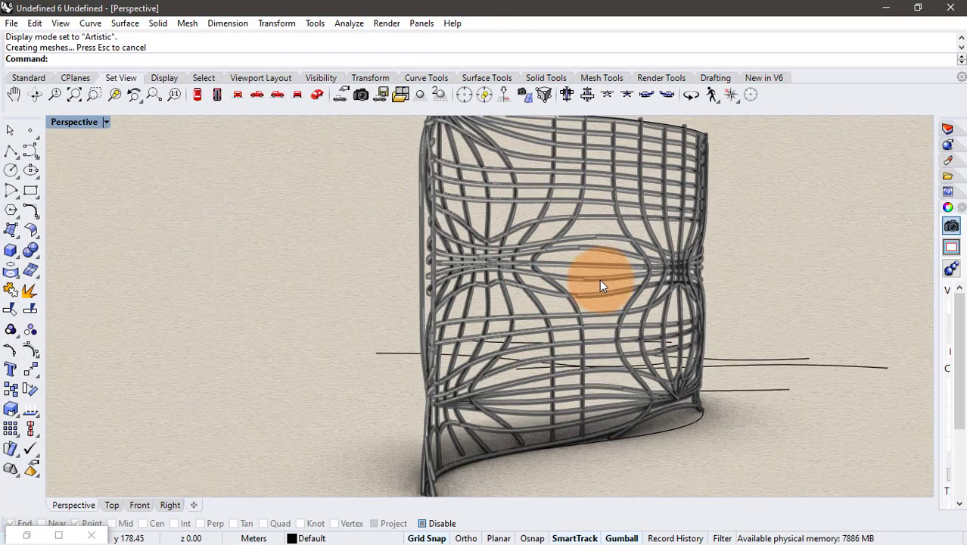
right_click_drag(599, 279, 428, 274)
right_click_drag(500, 300, 446, 296)
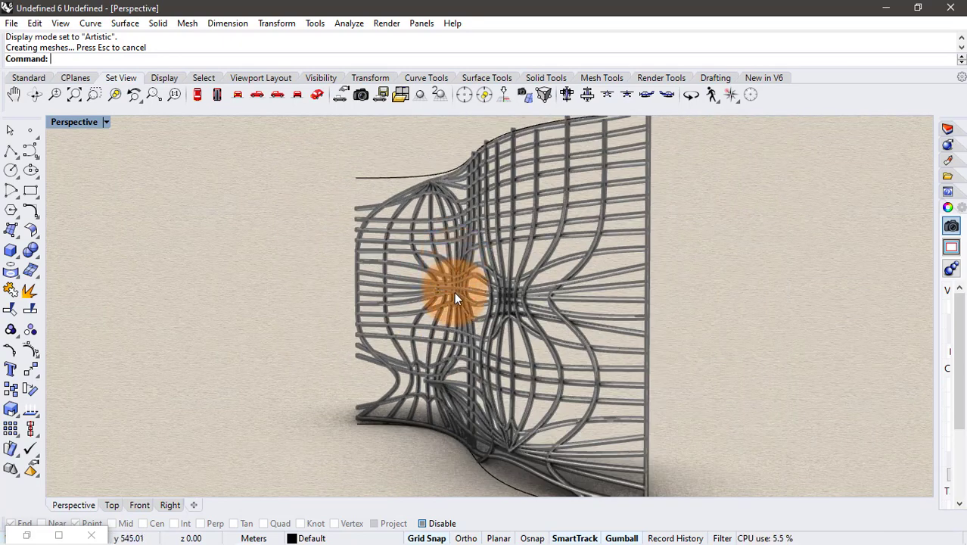
mouse_move(454, 288)
right_mouse_down()
mouse_move(458, 279)
mouse_move(471, 282)
mouse_move(462, 284)
right_mouse_up()
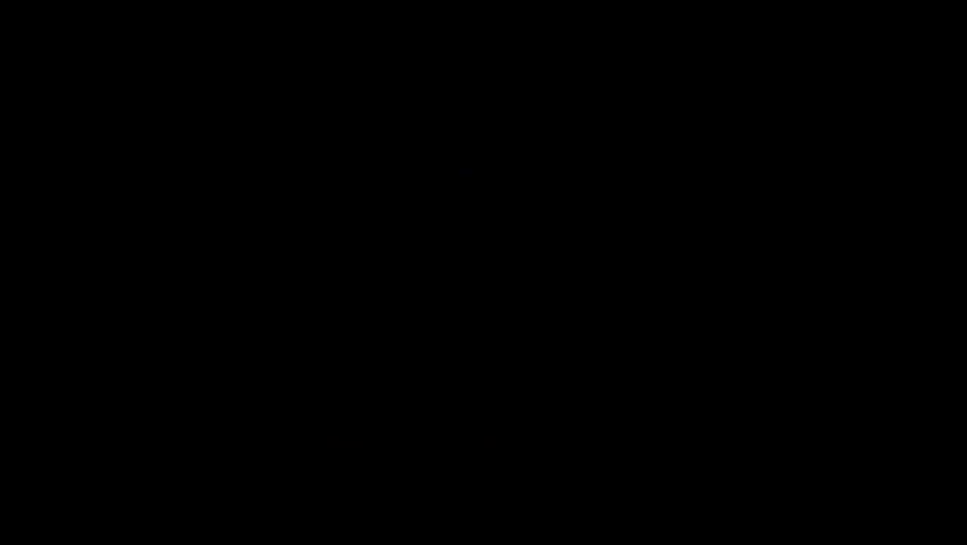